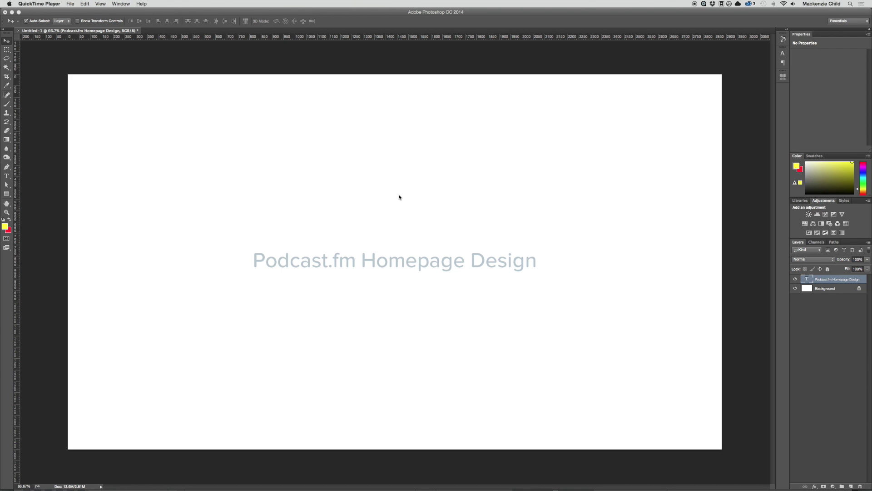
Step: Bring the Podcast.fm Homepage Design document forward, then switch to Chrome showing Unsplash
click(664, 203)
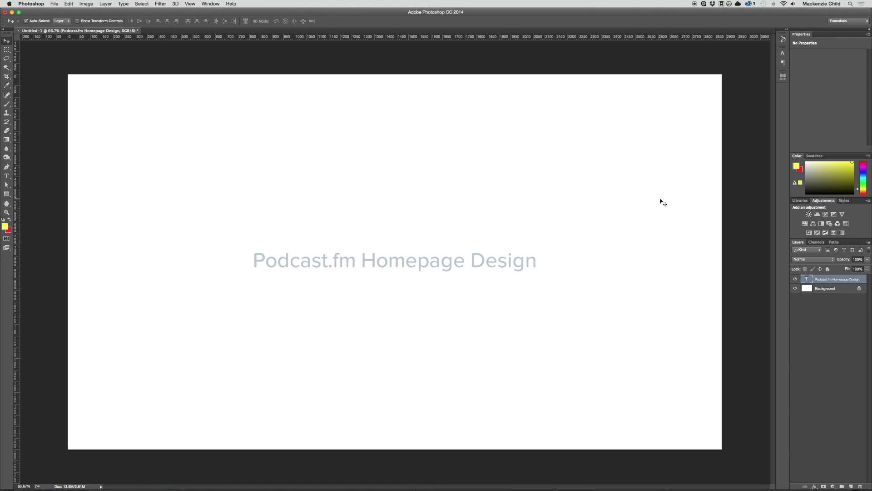
key(super+Tab)
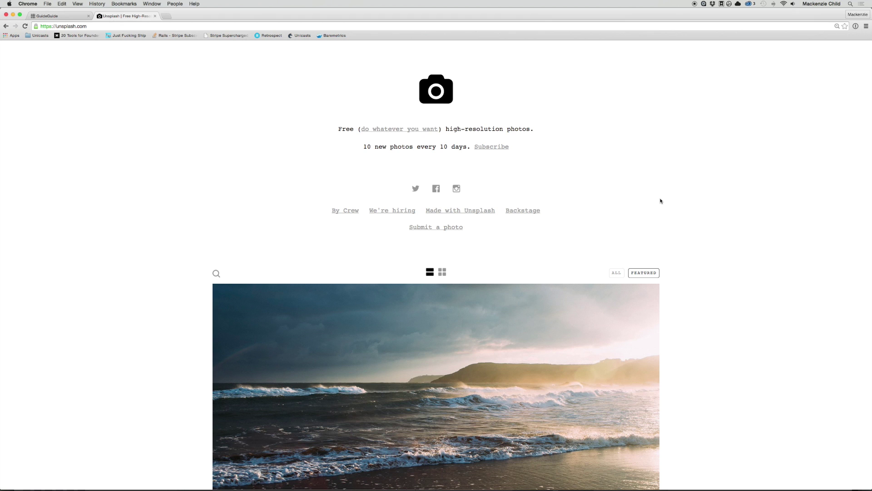
Step: Show Unsplash's free photos in a three-column grid, scroll through them, then return to Photoshop
click(442, 271)
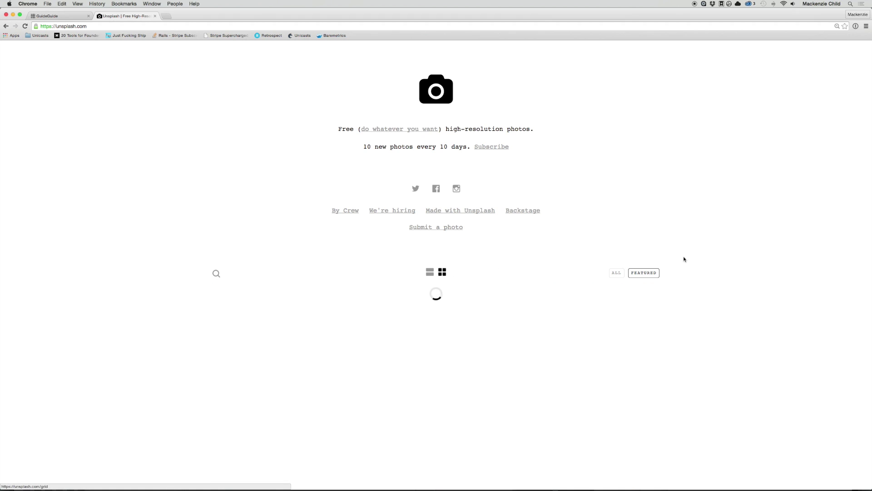
scroll(728, 277, down, 8)
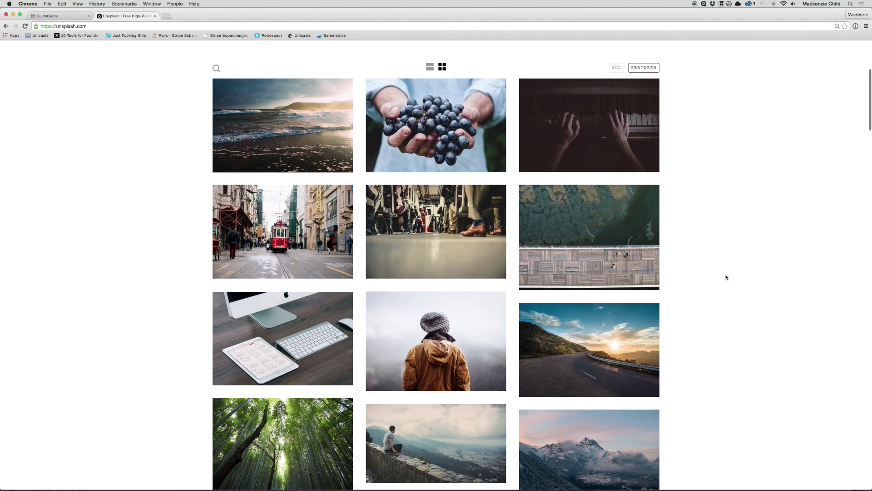
scroll(727, 277, down, 4)
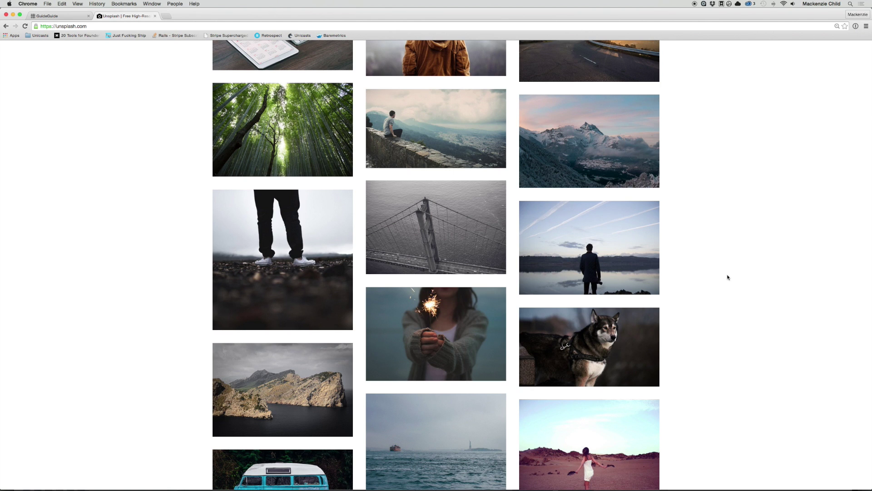
scroll(727, 277, down, 6)
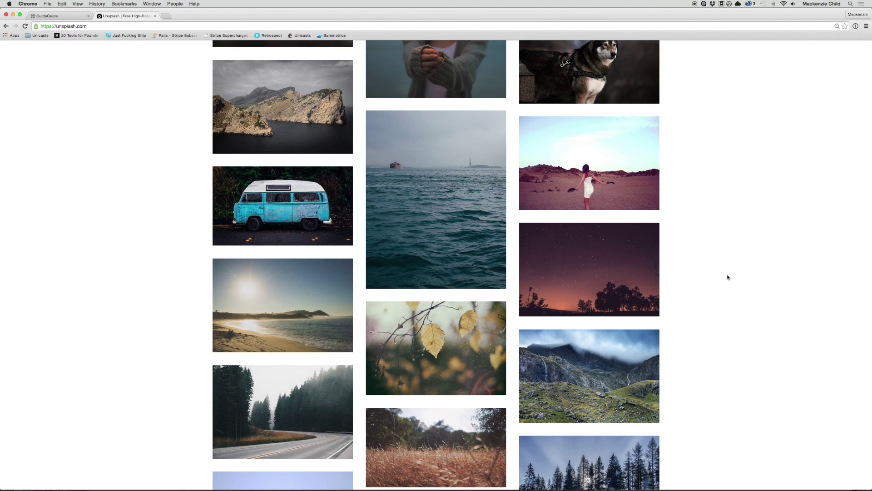
scroll(727, 277, down, 9)
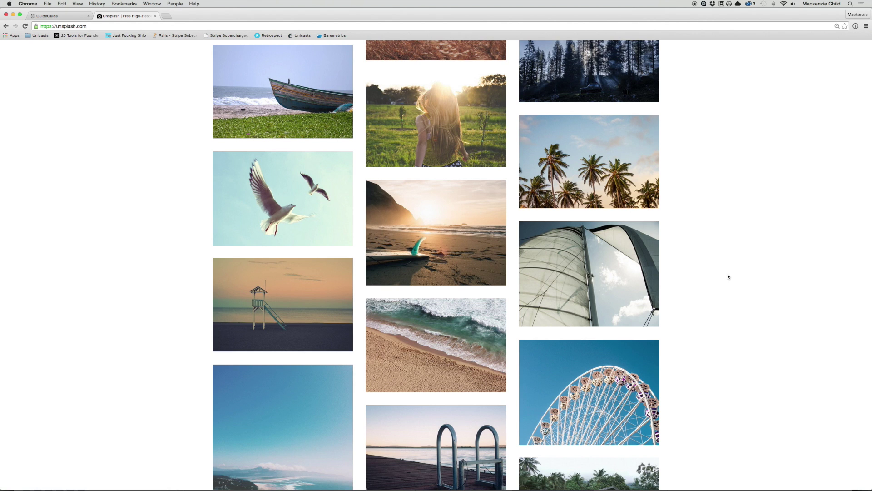
scroll(728, 277, down, 8)
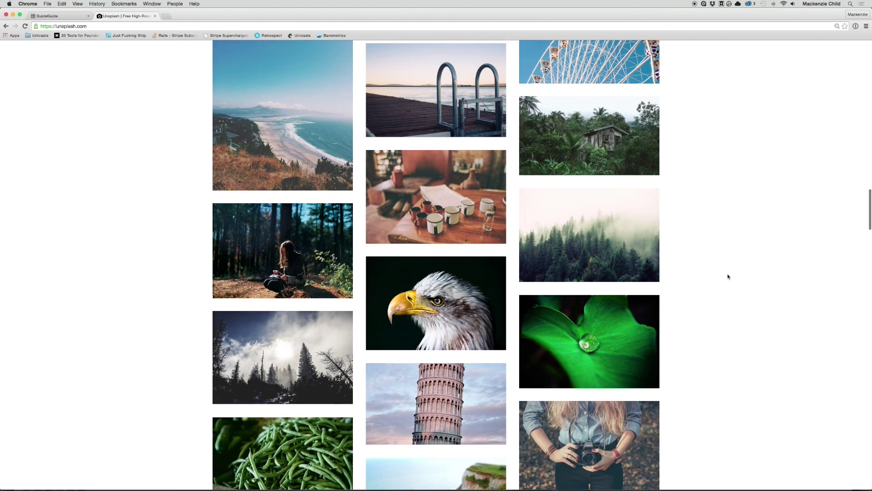
scroll(728, 276, down, 4)
scroll(728, 277, up, 12)
scroll(728, 276, up, 15)
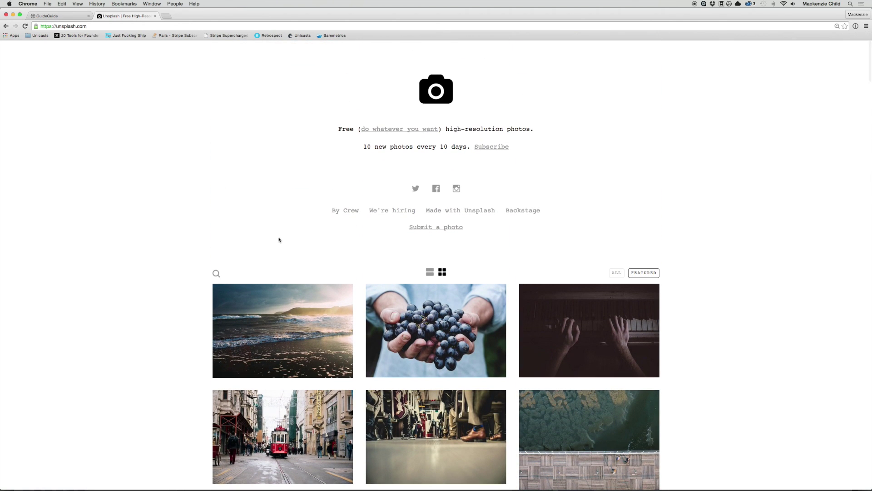
key(super+Tab)
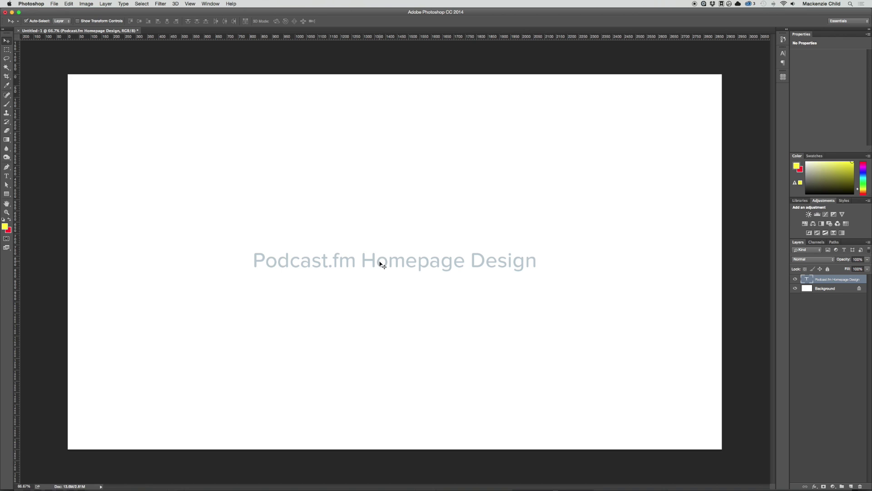
Step: Confirm the canvas is 2880 × 1650 px without changing it, then bring up GuideGuide
key(super+alt+c)
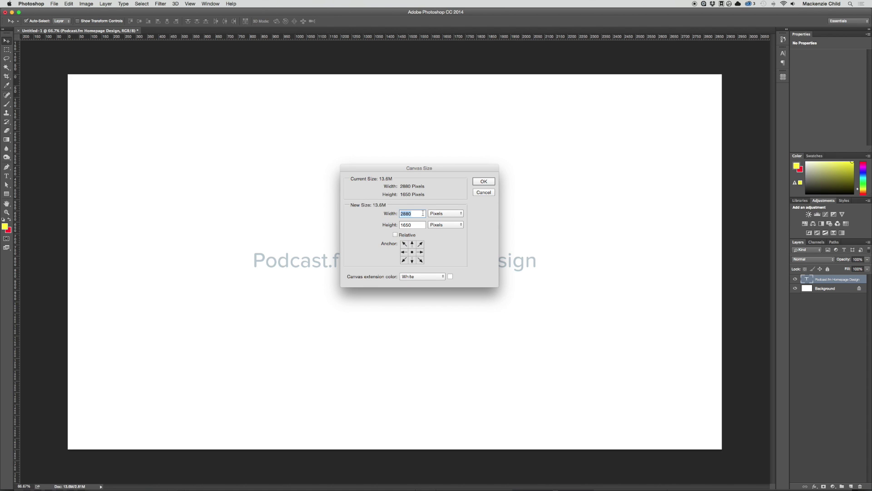
key(Return)
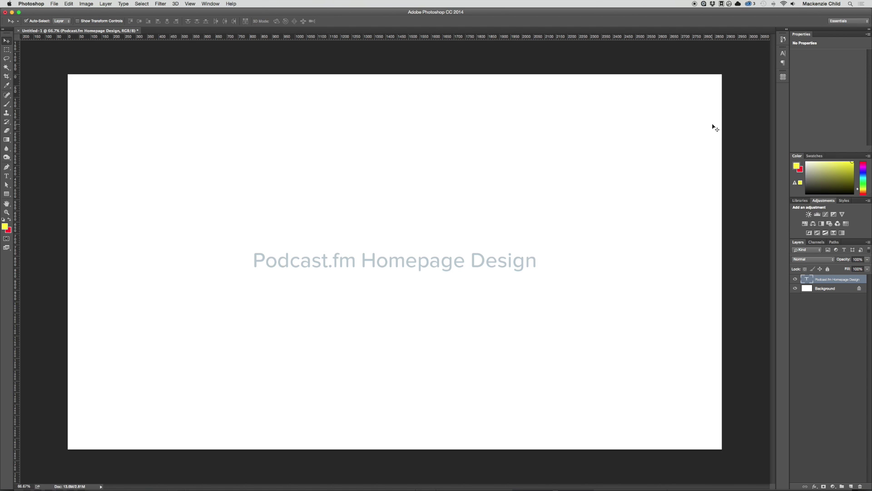
click(783, 77)
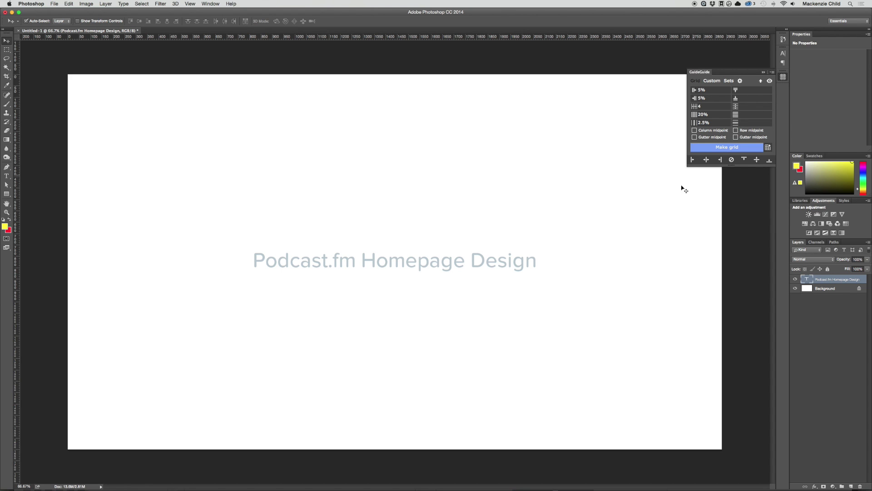
key(super)
key(super+Tab)
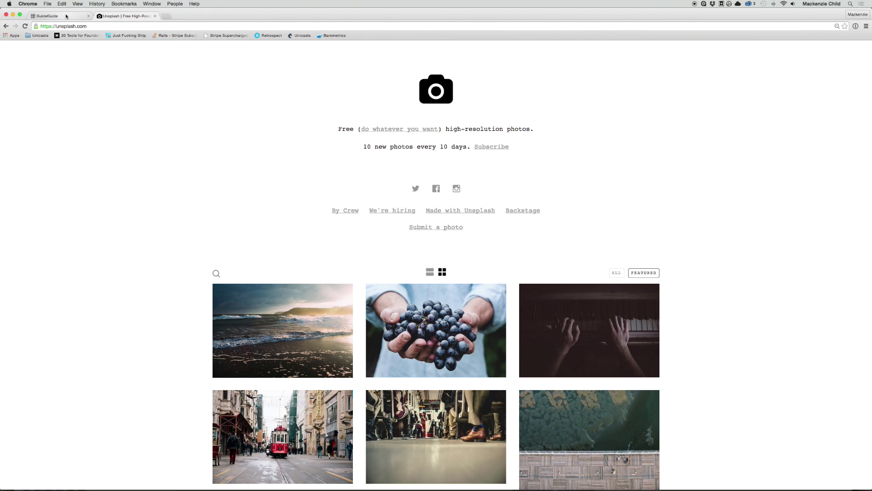
key(super+1)
scroll(379, 182, up, 10)
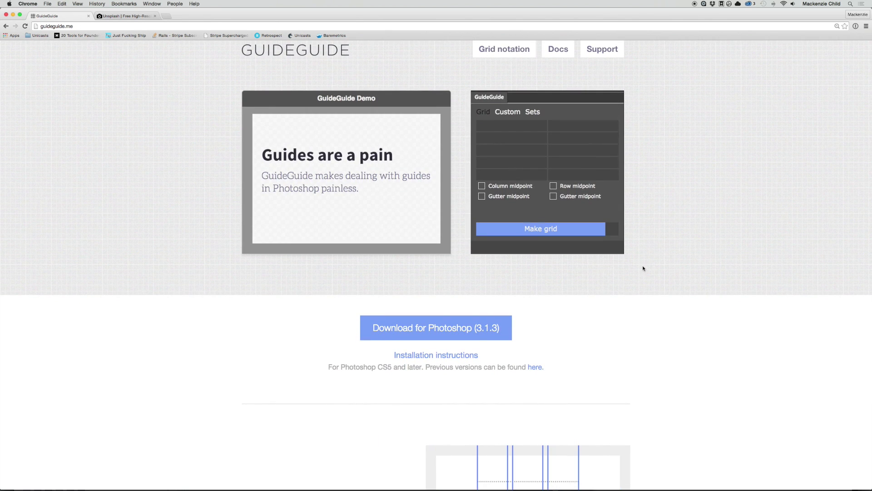
scroll(643, 268, down, 10)
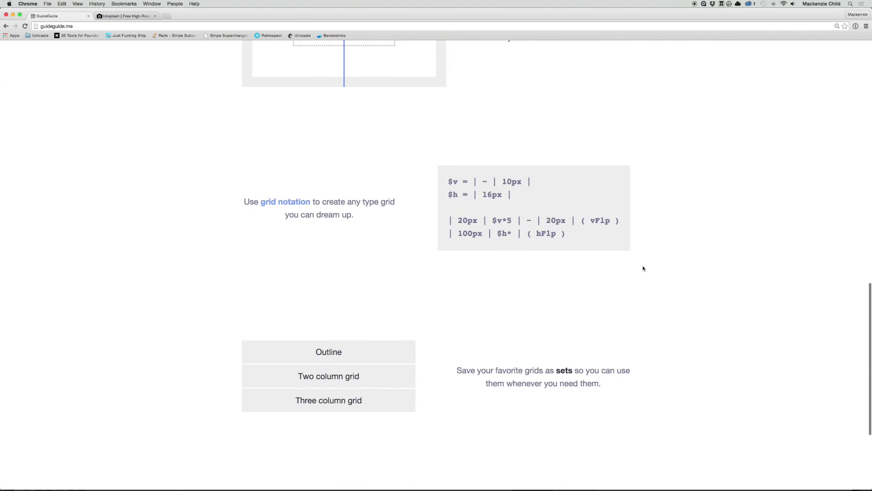
scroll(644, 269, down, 5)
scroll(646, 267, up, 15)
key(super+Tab)
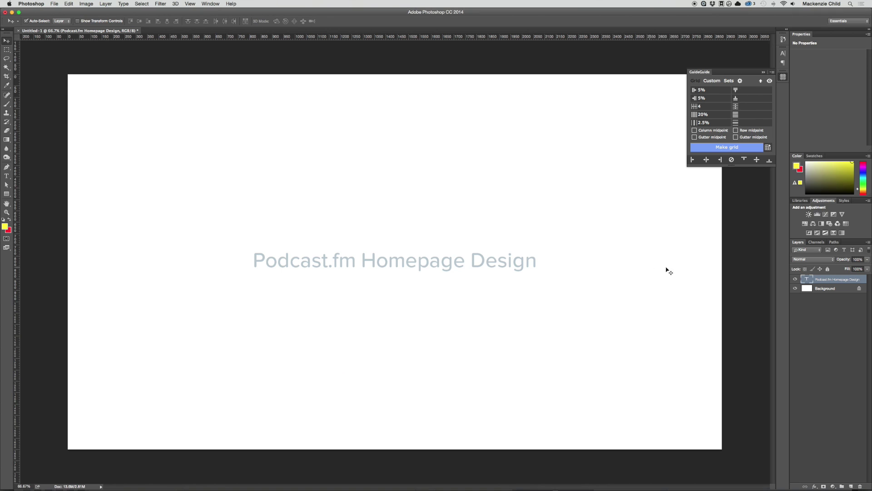
Step: Add guides at the canvas centre, left and right edges, horizontal middle, and near the top
click(706, 160)
click(692, 160)
click(720, 160)
click(756, 159)
drag(312, 38, 311, 102)
Step: Close GuideGuide, delete the 'Podcast.fm Homepage Design' text layer, and switch to Finder
click(782, 76)
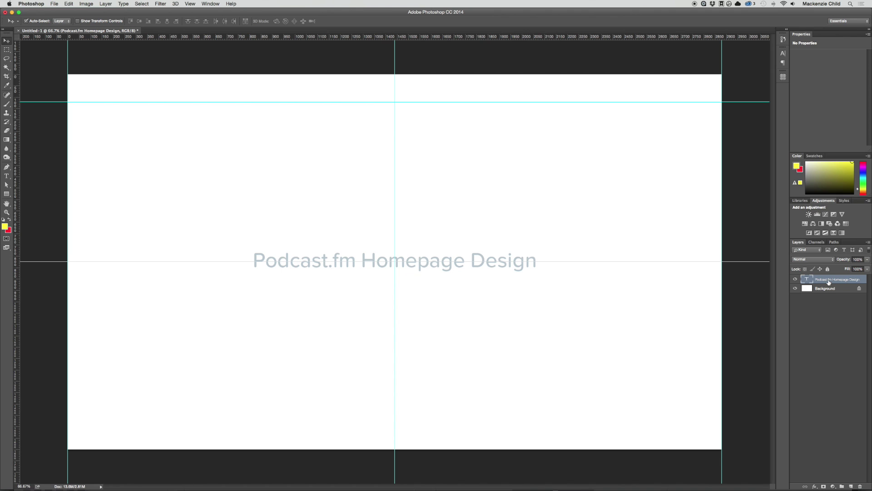
key(BackSpace)
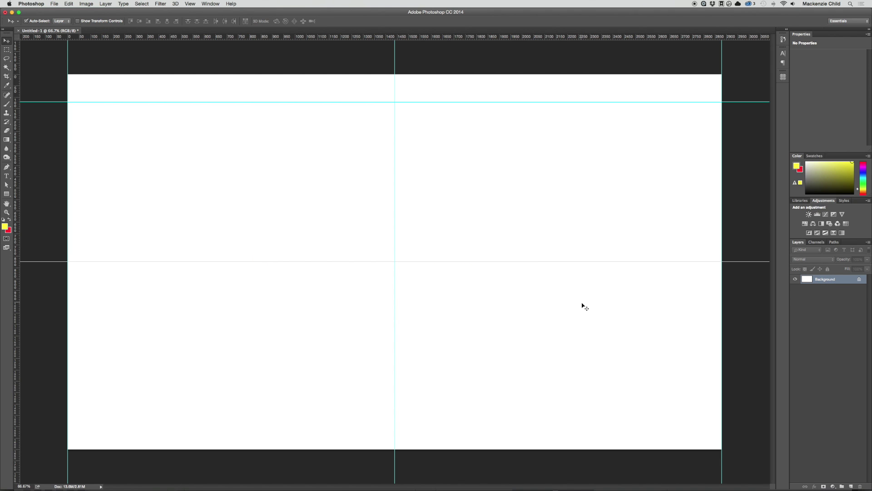
key(super+Tab)
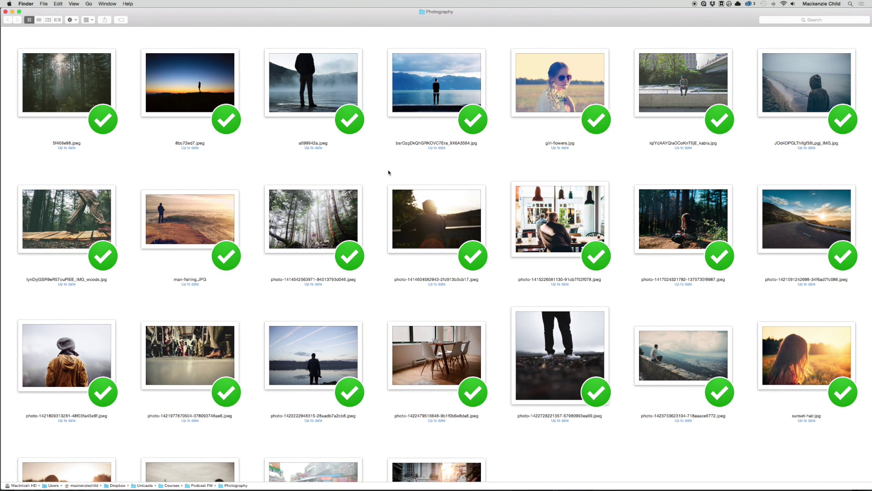
Step: Select the first fifteen Photography folder photos and step through them in full-size Quick Look
drag(23, 35, 757, 356)
key(space)
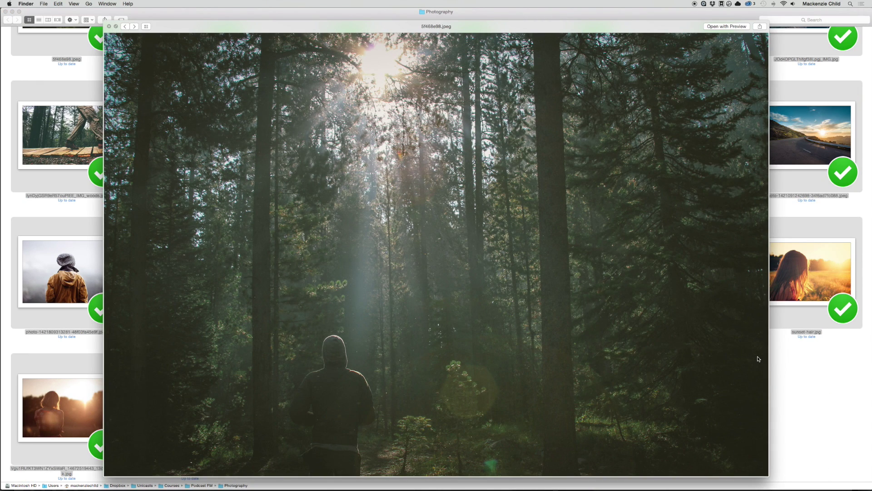
key(Right)
key(Right)
key(Right)
key(Right)
key(Right)
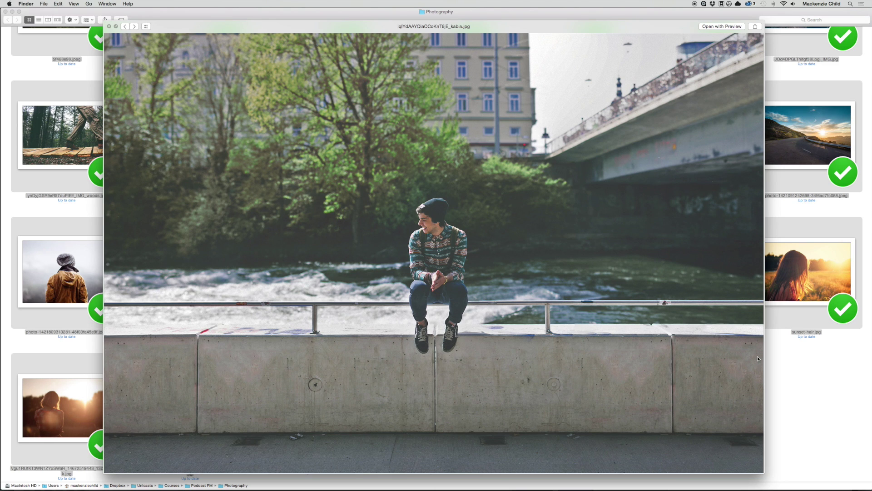
key(Right)
key(Right)
key(Right)
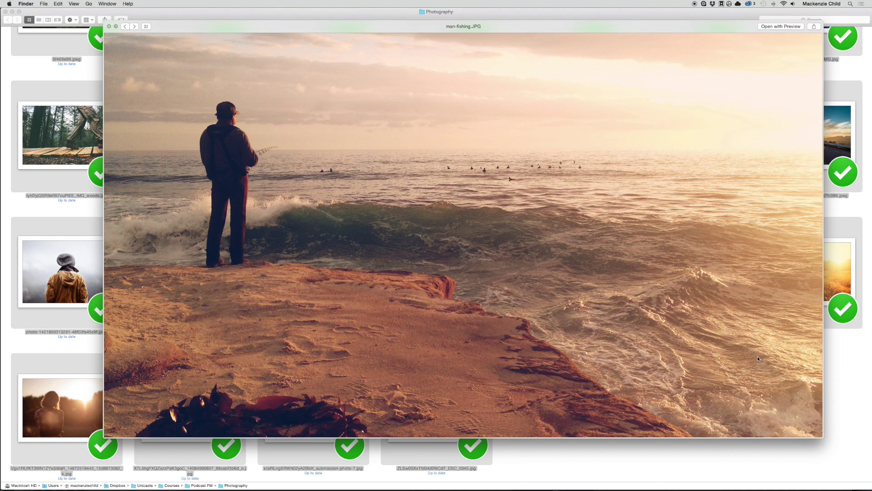
key(Right)
key(Right)
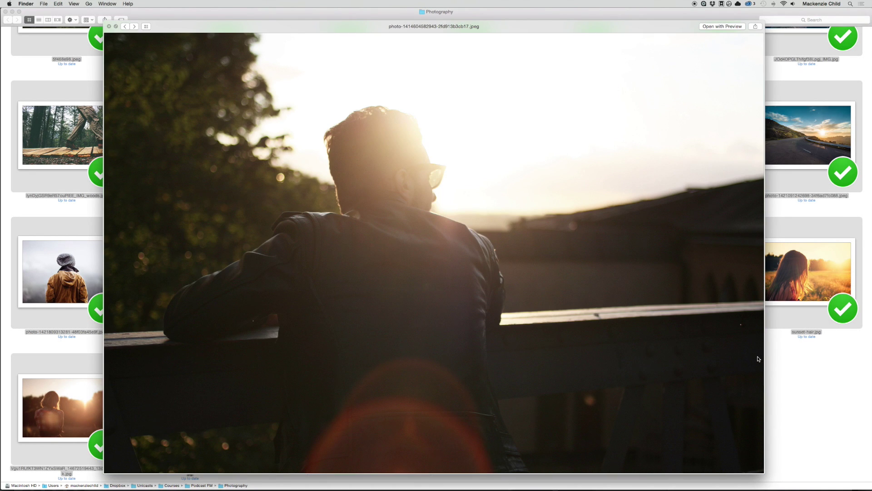
key(Right)
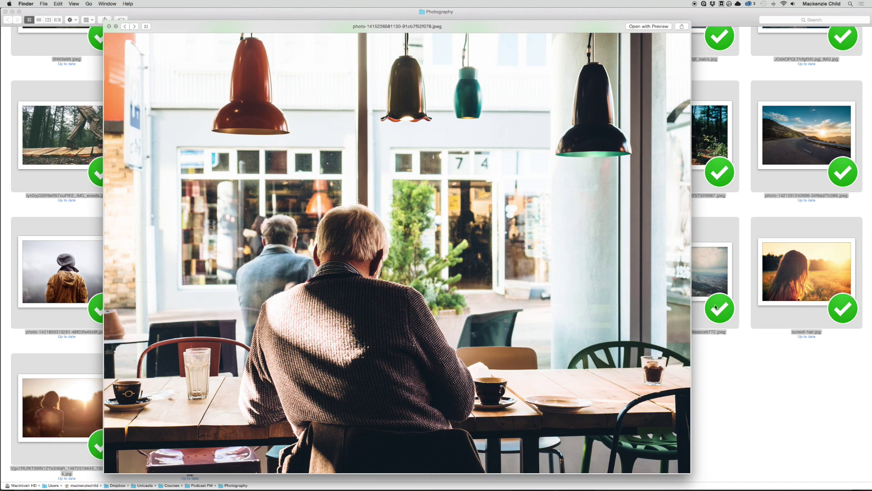
key(Right)
key(Right)
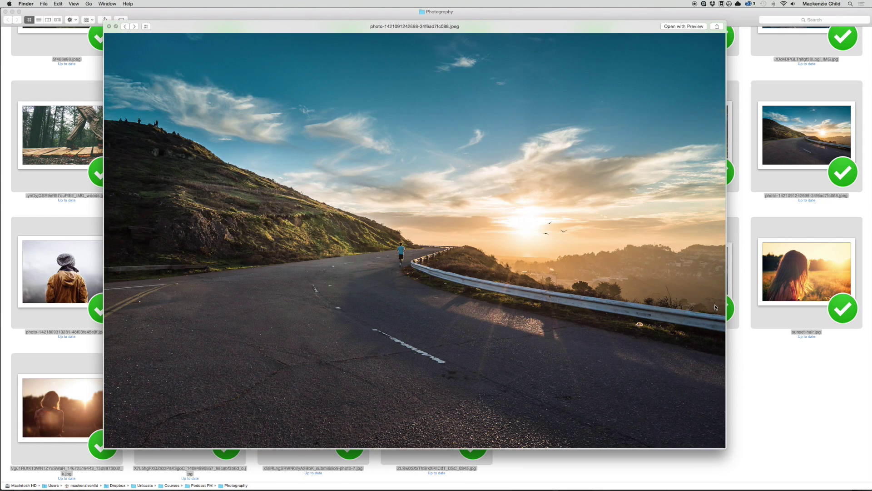
key(Right)
key(Right)
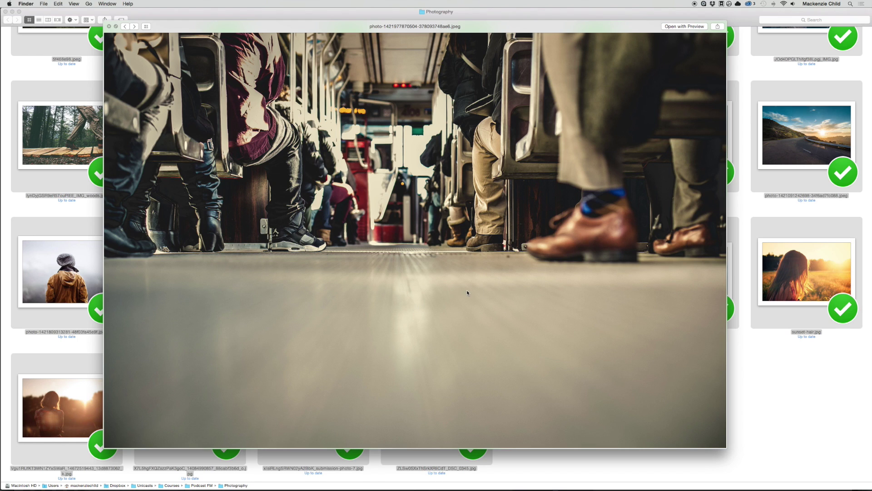
key(Right)
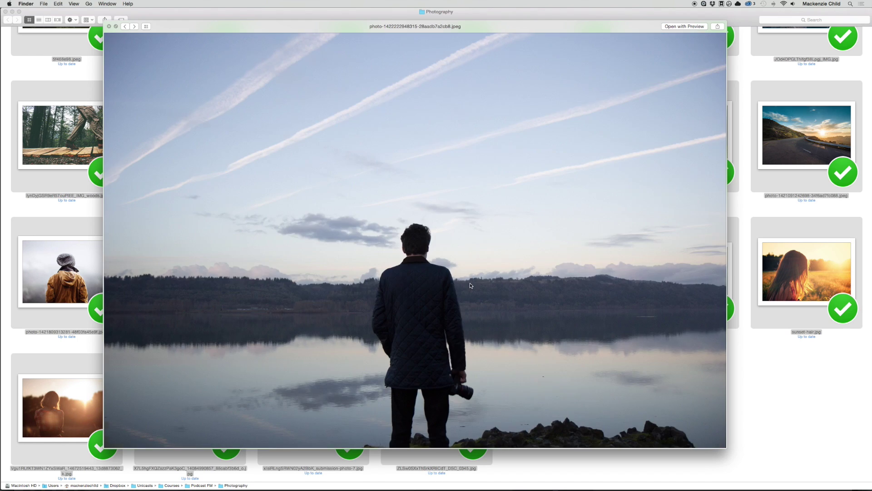
key(Right)
key(Right)
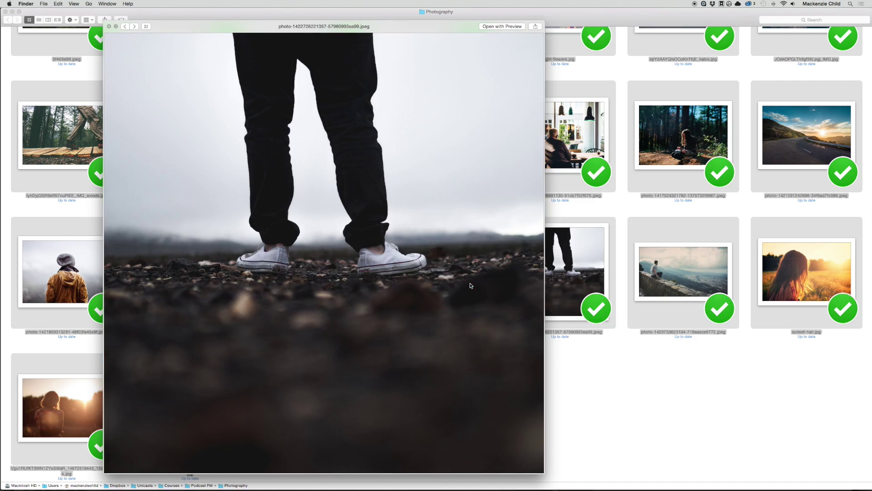
key(Right)
key(Right)
key(Right)
key(Right)
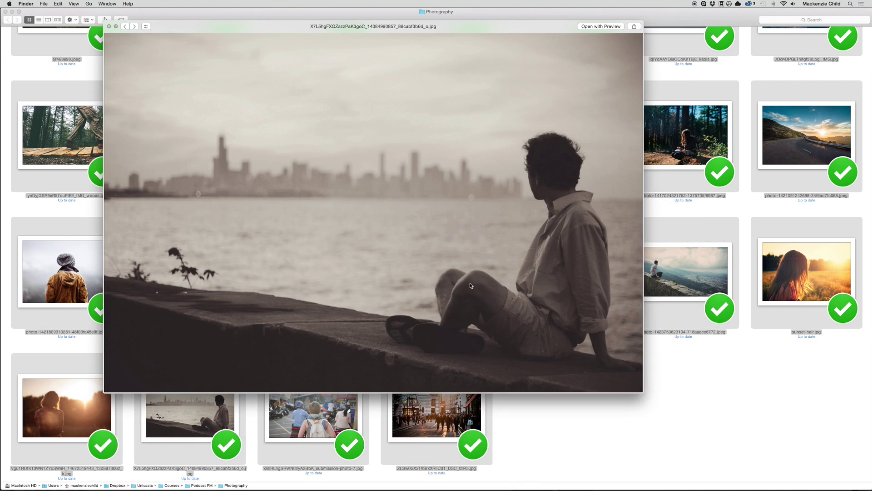
key(Right)
key(Right)
key(Right)
key(Right)
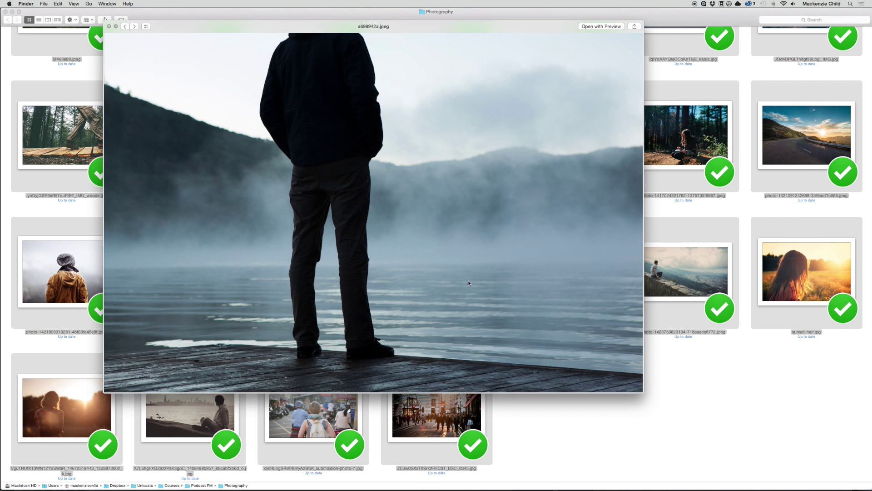
Step: Close the Quick Look preview and deselect the photo files
key(space)
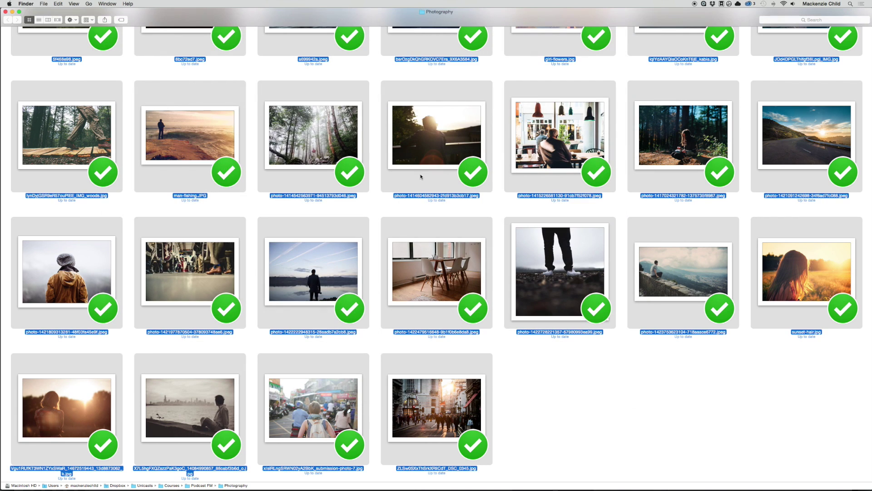
scroll(408, 159, up, 3)
click(391, 144)
Step: Place a699942a.jpeg, the misty lake dock photo, scaled to about 235% to cover the canvas
key(super+m)
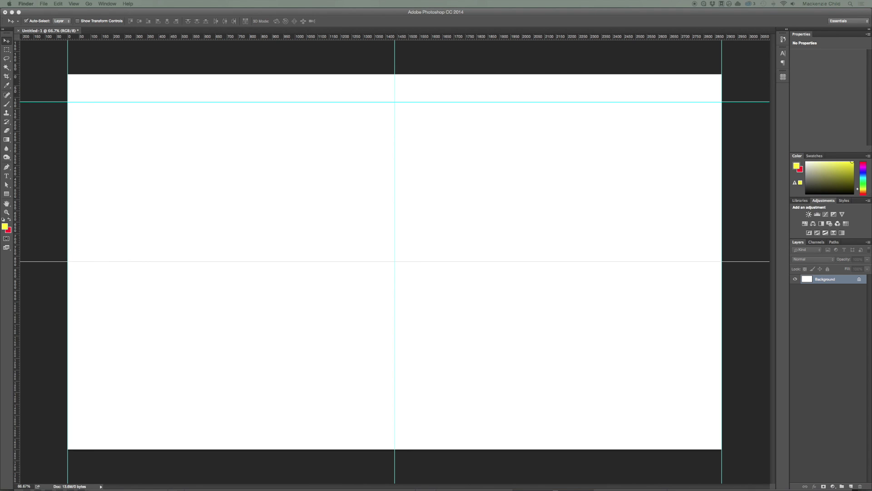
drag(336, 225, 429, 228)
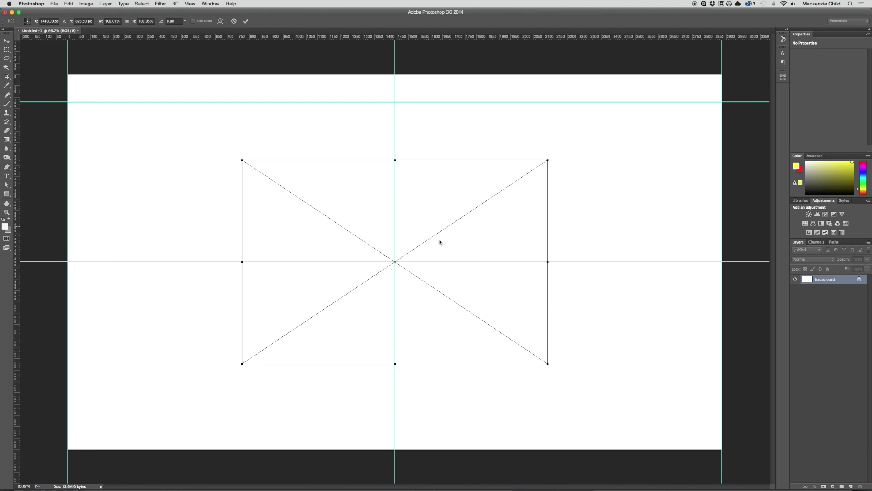
drag(548, 160, 746, 77)
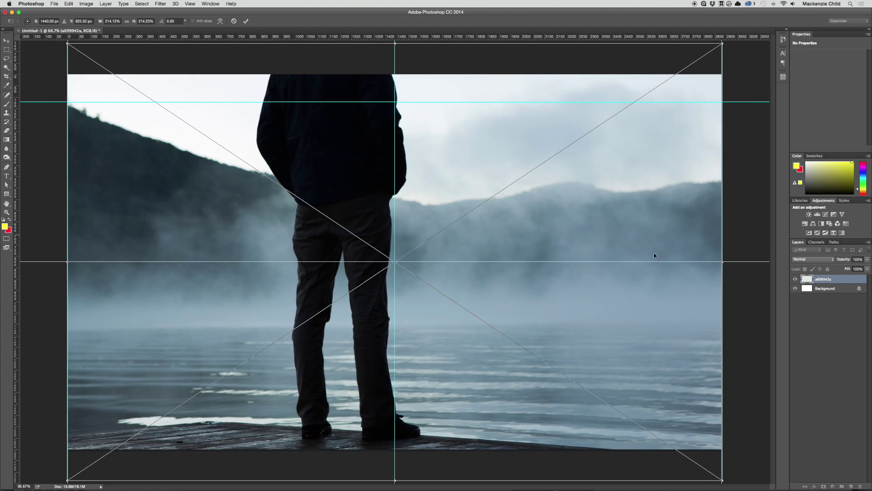
drag(613, 341, 618, 311)
drag(723, 450, 707, 425)
drag(566, 370, 590, 365)
drag(760, 448, 785, 467)
drag(587, 368, 576, 348)
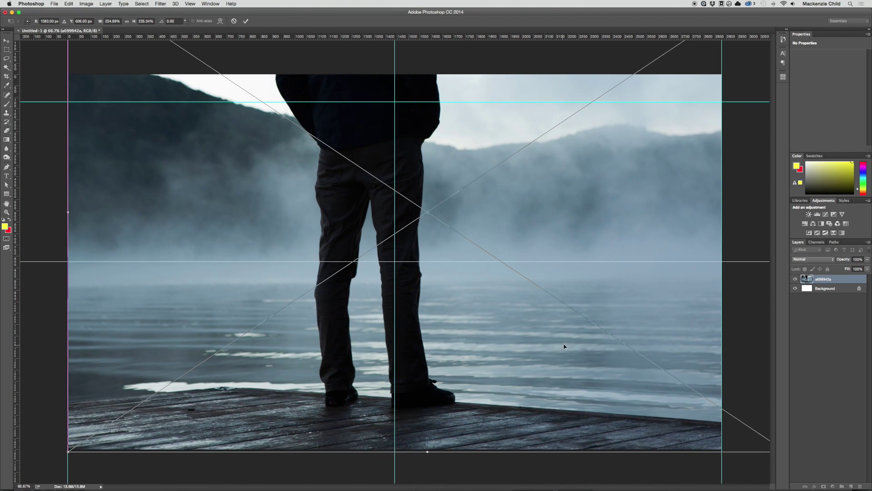
key(Return)
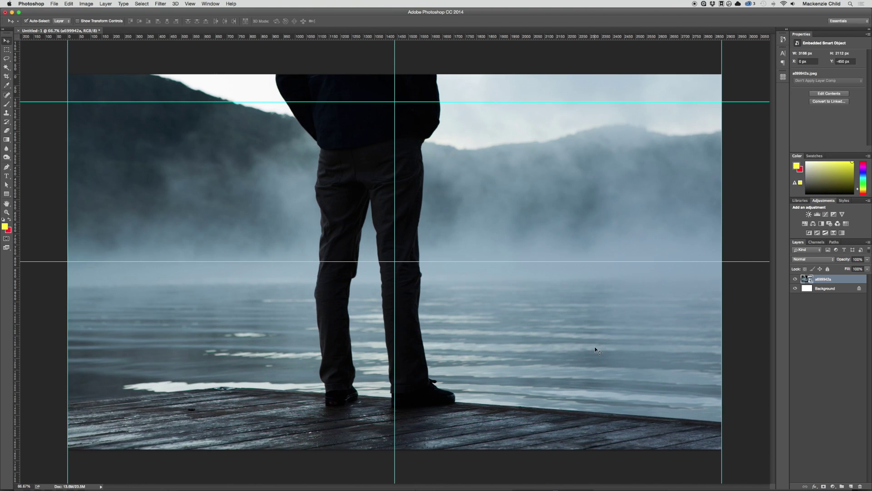
Step: Add a new black-filled layer at 40% opacity over the photo and hide the guides
click(851, 486)
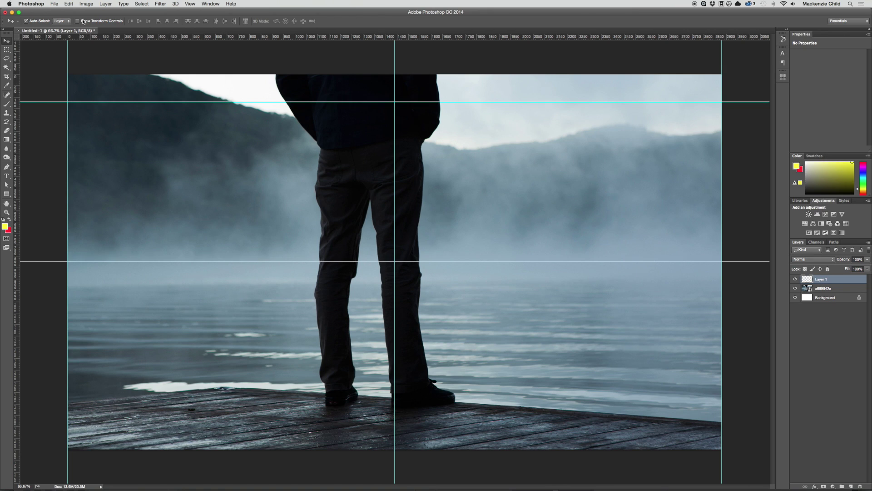
click(69, 3)
click(87, 107)
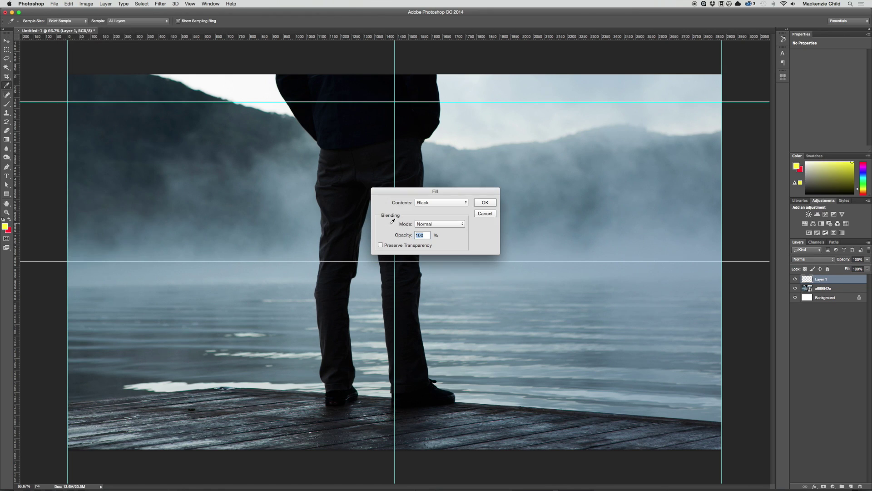
click(484, 202)
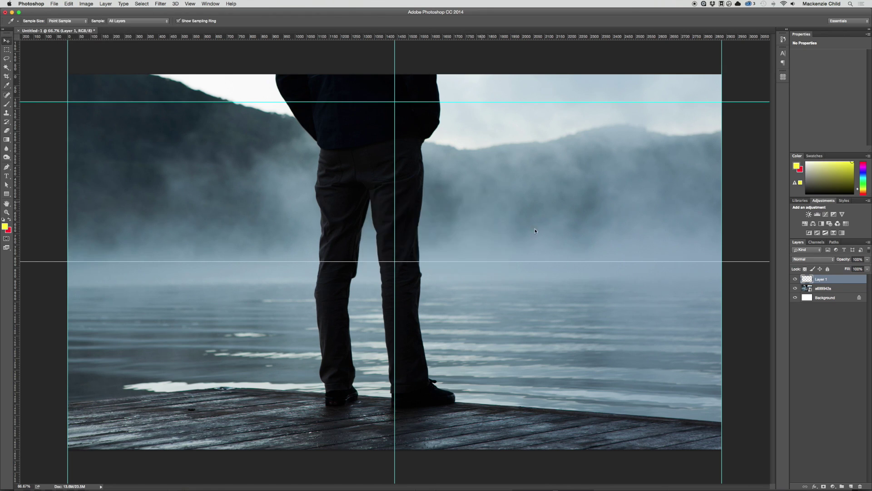
drag(847, 263, 826, 263)
key(super+semicolon)
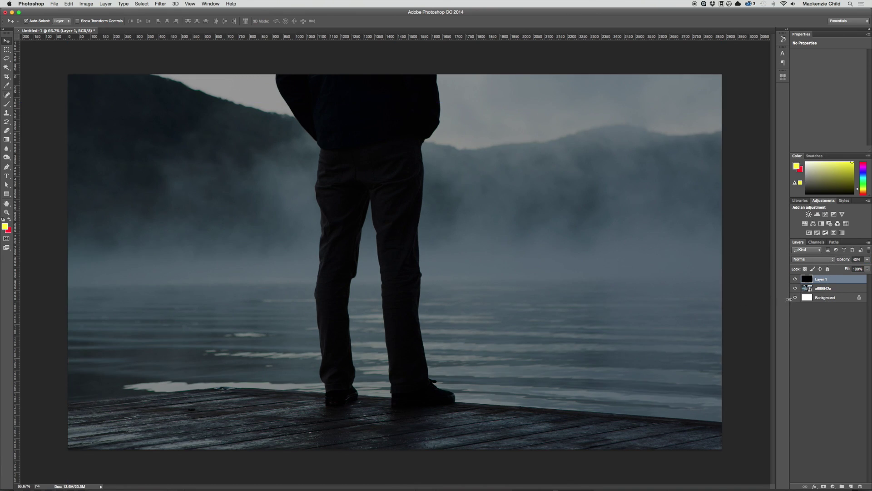
Step: Rename the photo layer 'Background' and lock both it and the black layer
double_click(824, 289)
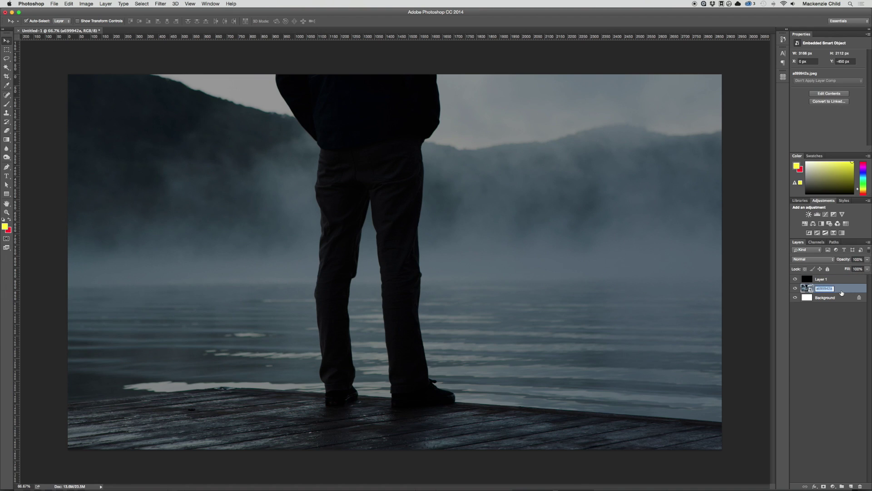
text(Background)
key(Return)
shift+click(828, 280)
click(827, 269)
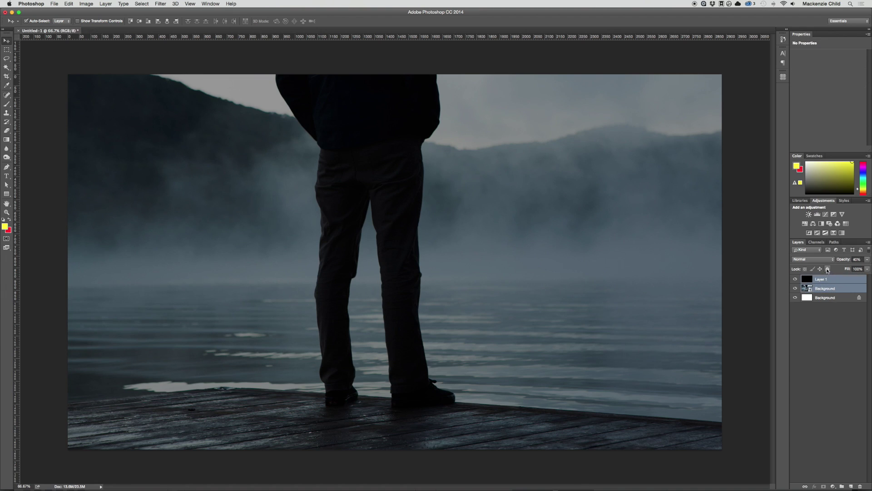
click(311, 237)
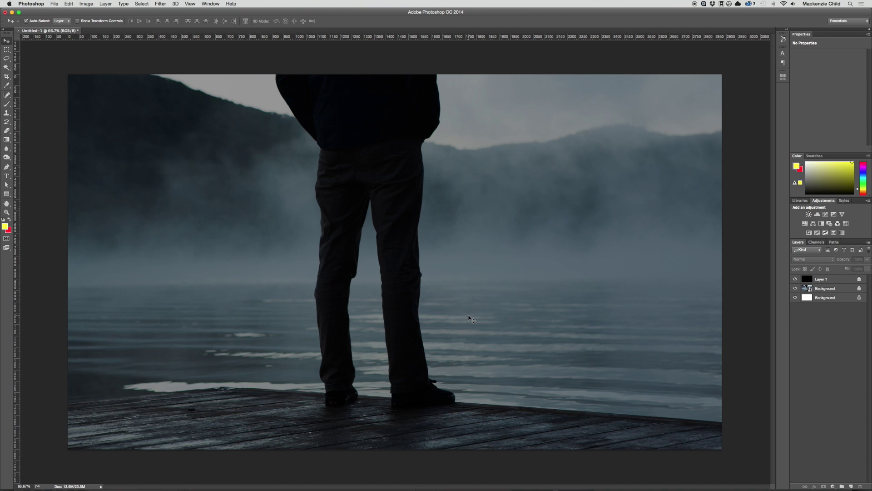
Step: Draw a text box across the photo's middle and choose Open Sans Bold as the font
key(t)
drag(140, 178, 621, 339)
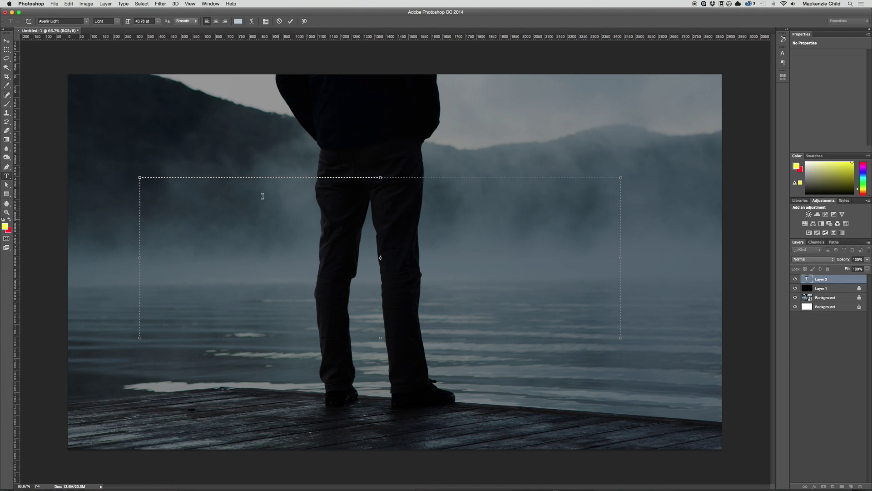
click(68, 20)
text(open sans)
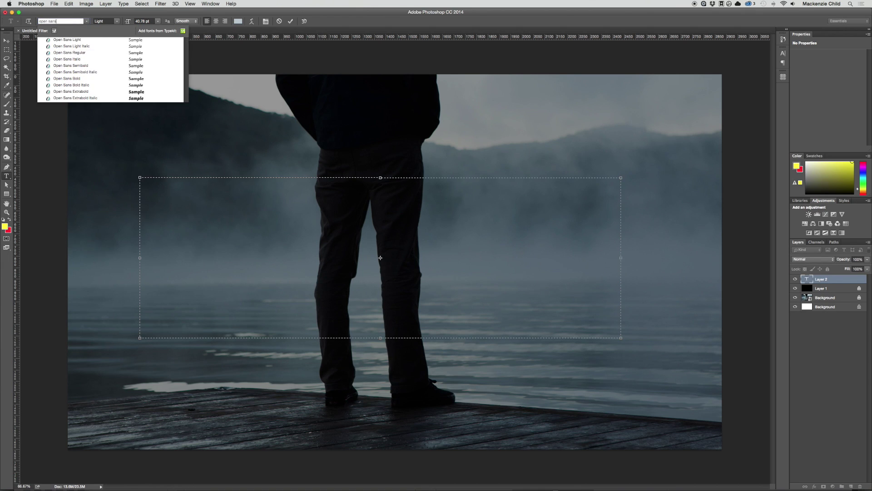
key(Down)
key(Down)
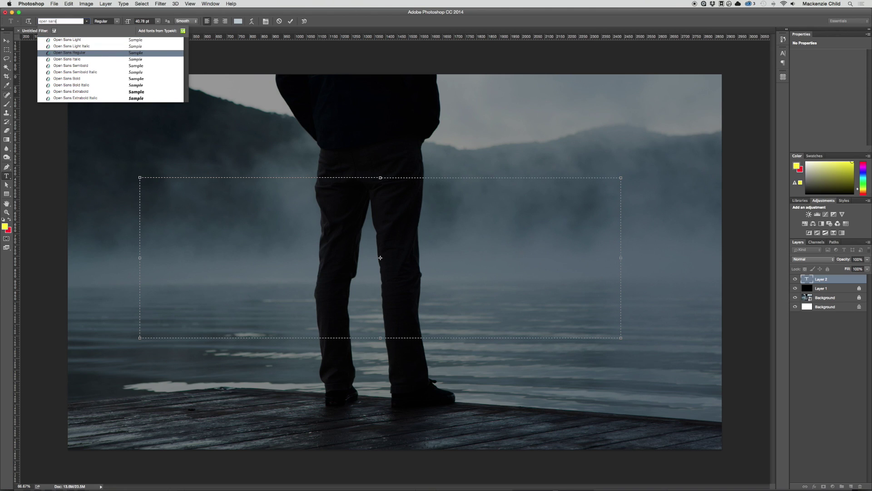
key(Down)
key(Down)
key(Down)
key(Down)
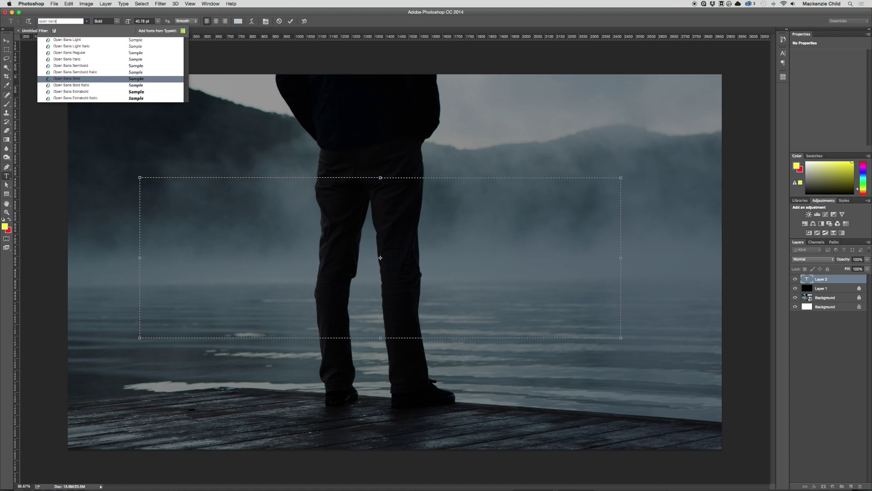
key(Return)
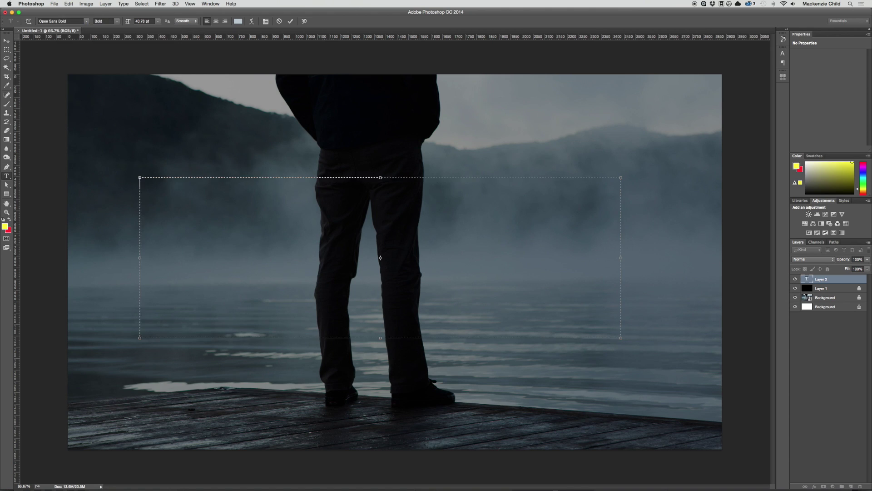
Step: Set the text colour to white and the font size to 110.78 pt
click(238, 22)
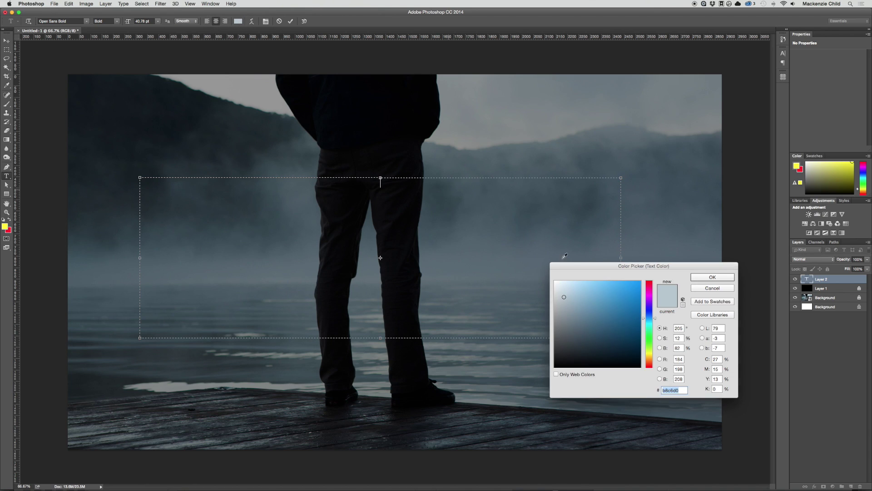
drag(569, 282, 554, 280)
click(709, 278)
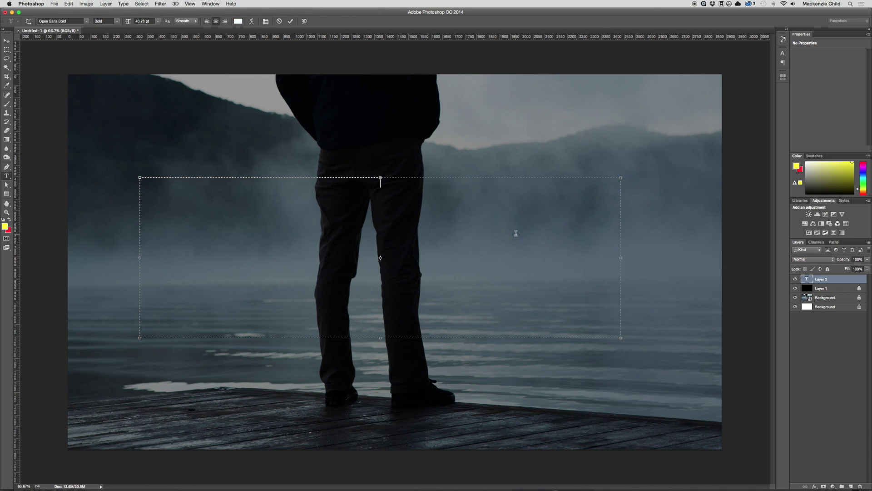
click(138, 22)
text(76.78)
key(Return)
drag(129, 23, 145, 23)
Step: Type the two-line headline 'Discover your new favorite podcast,' / 'or create your own.'
text(Dis)
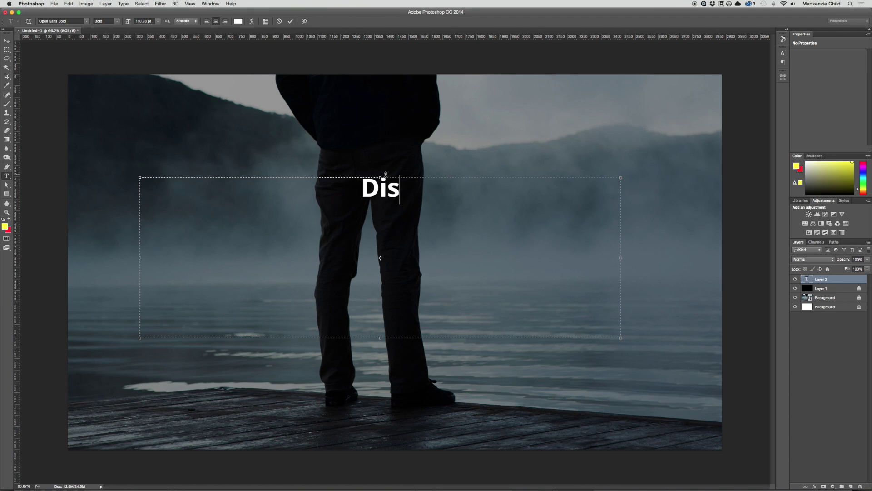
text(cover your new f)
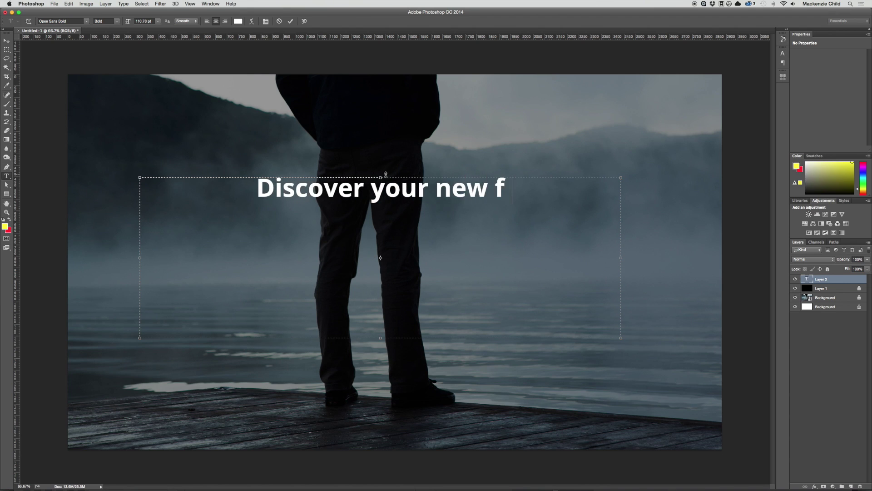
text(avorite podca)
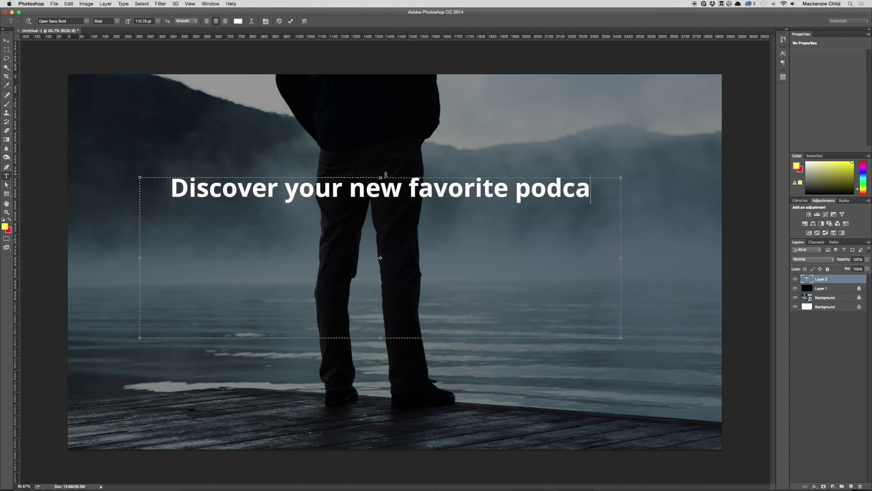
text(st,)
key(Return)
text(or crea)
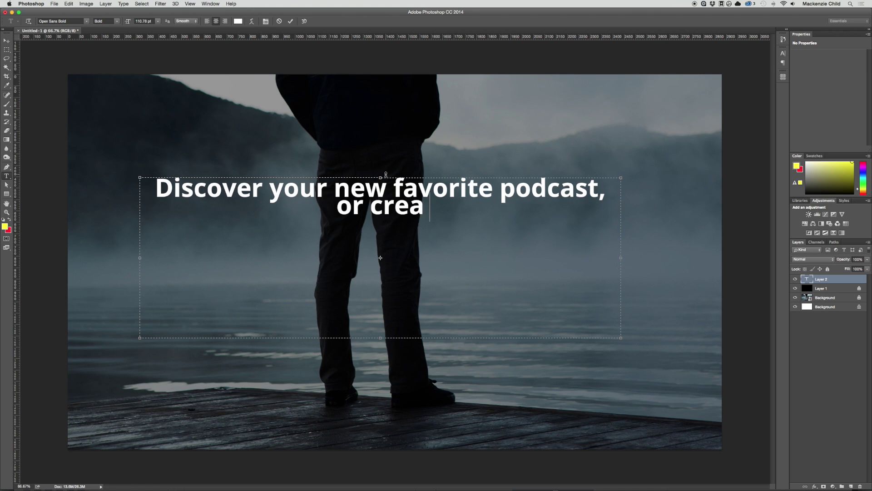
text(te your own.)
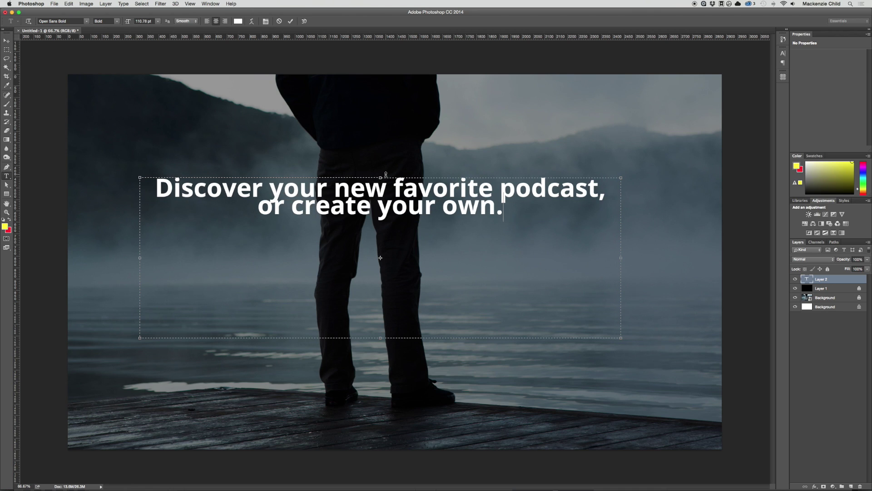
Step: Switch the whole headline to Semibold and bring up the character settings
key(super+a)
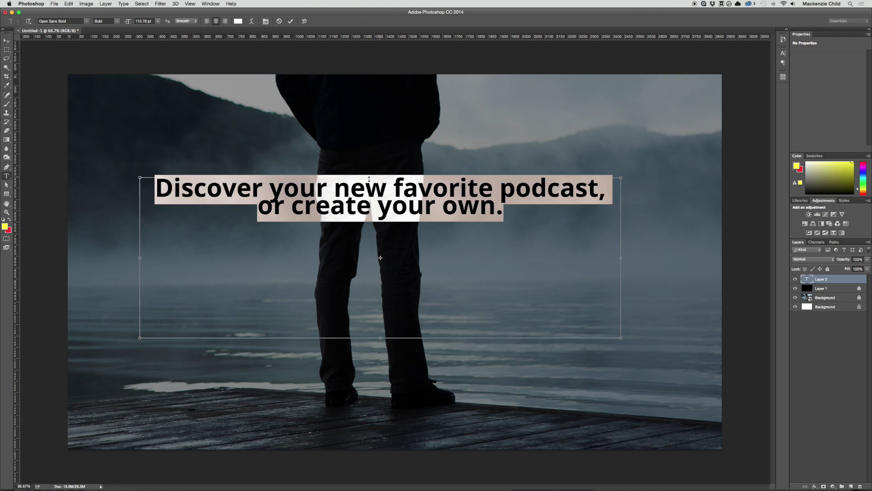
click(116, 23)
click(121, 37)
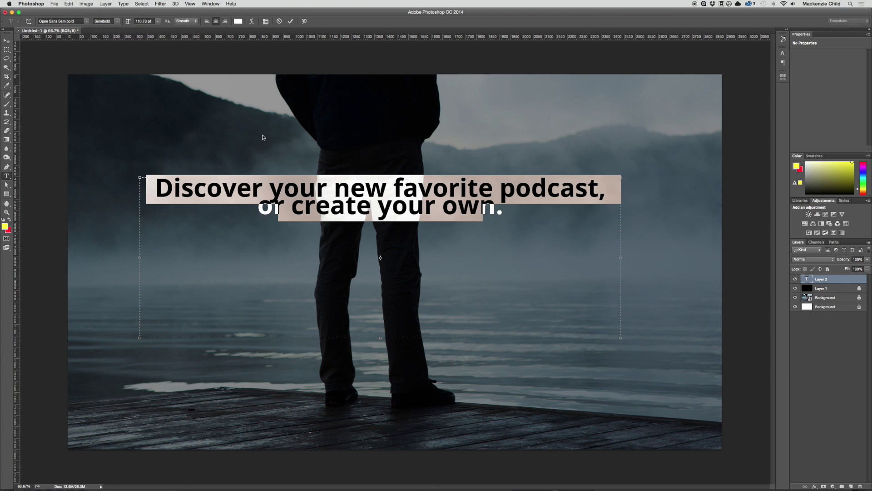
key(super+h)
key(super+h)
key(super+t)
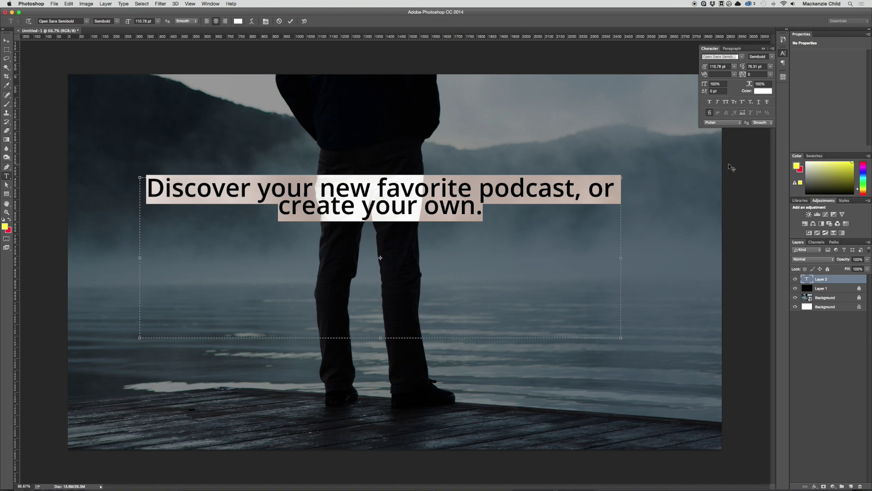
Step: Increase the headline leading to 124.31 pt, tighten the text box, and commit
drag(742, 69, 759, 67)
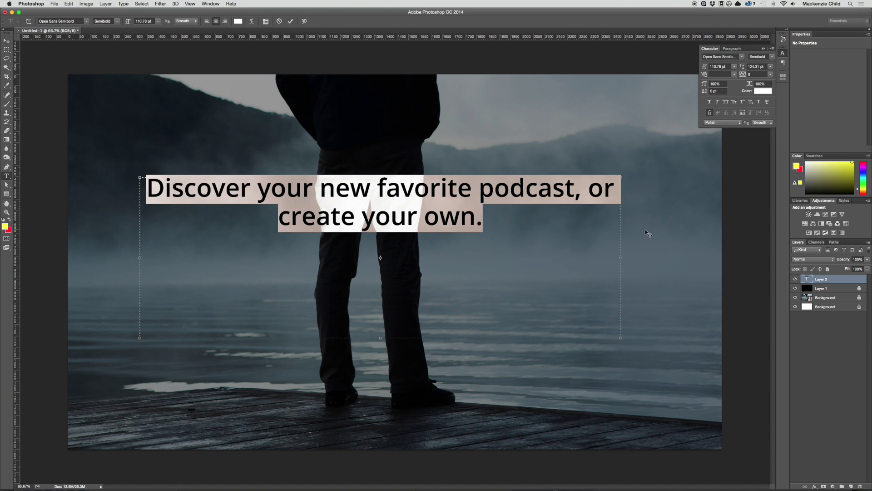
drag(618, 257, 553, 258)
drag(374, 338, 414, 270)
key(super+Return)
Step: Centre the headline on the canvas with Free Transform against the guides, then hide guides
key(v)
key(super+semicolon)
key(super+t)
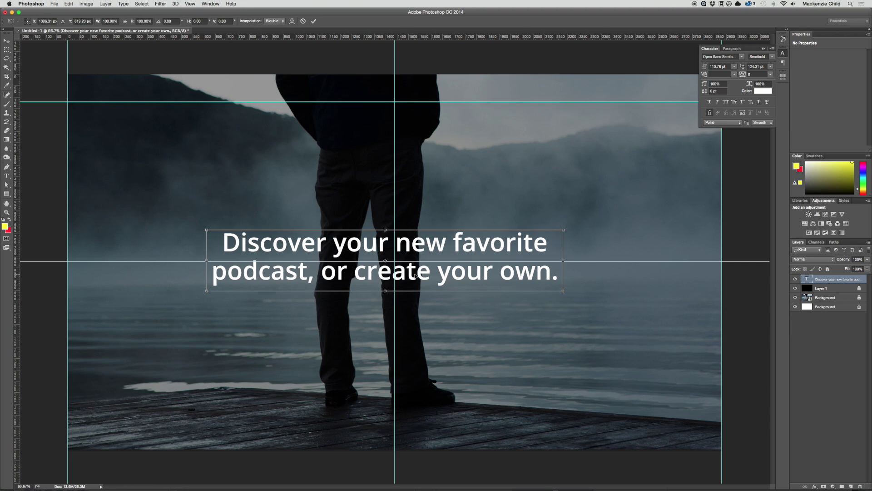
drag(415, 276, 426, 277)
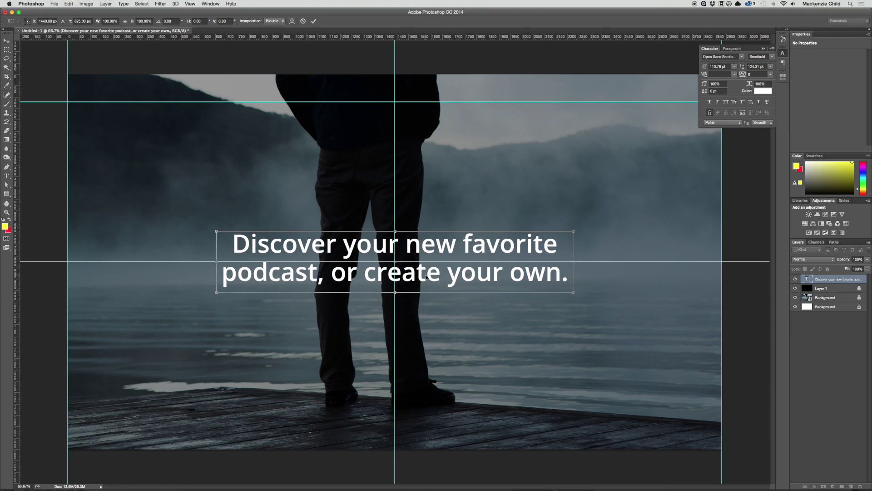
key(Return)
key(super+semicolon)
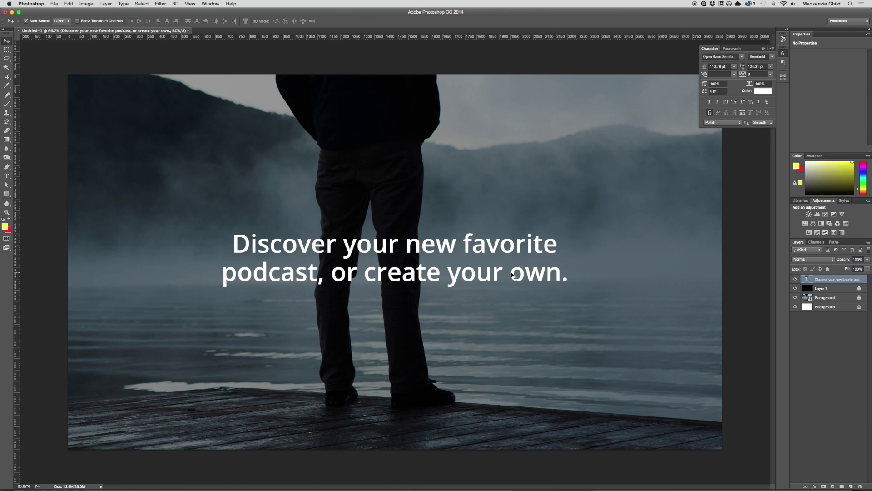
Step: Draw a rounded rectangle below the headline with black fill and no stroke
drag(6, 193, 51, 200)
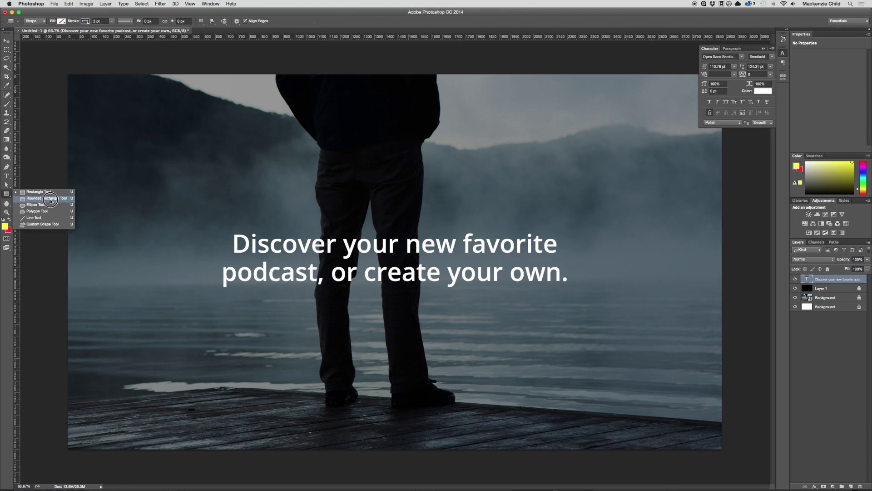
drag(269, 301, 373, 332)
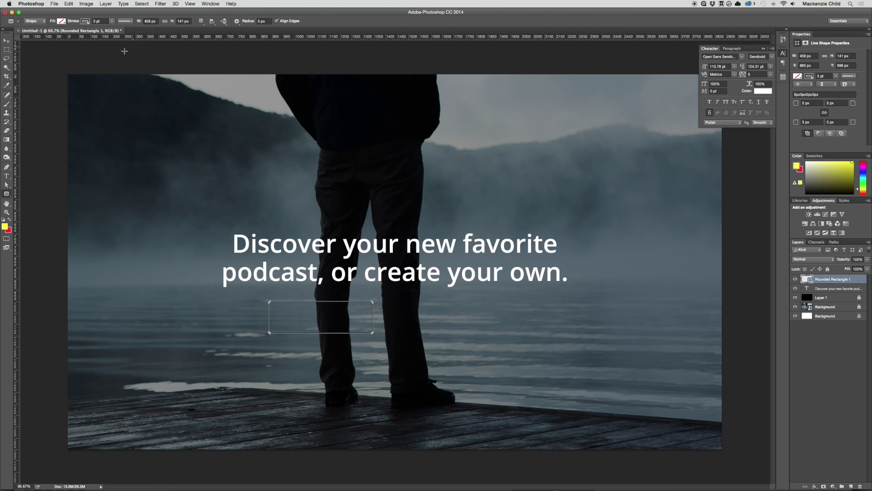
click(61, 21)
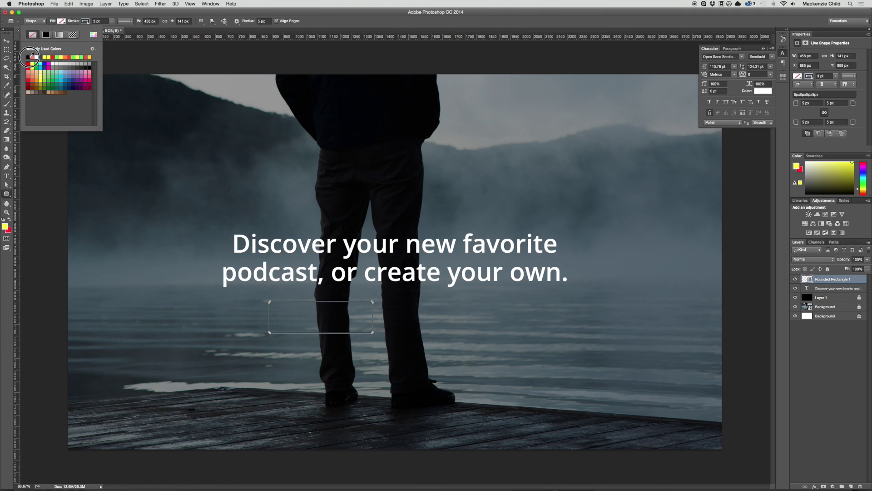
click(28, 57)
click(78, 22)
click(84, 21)
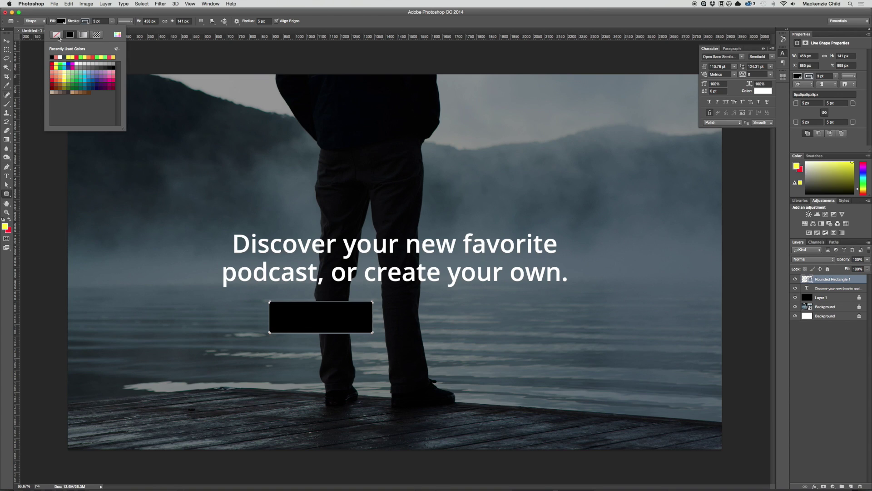
click(57, 34)
Step: Round the rectangle into a 458 × 141 px pill with 70.5 px corners and position it under the headline
click(7, 41)
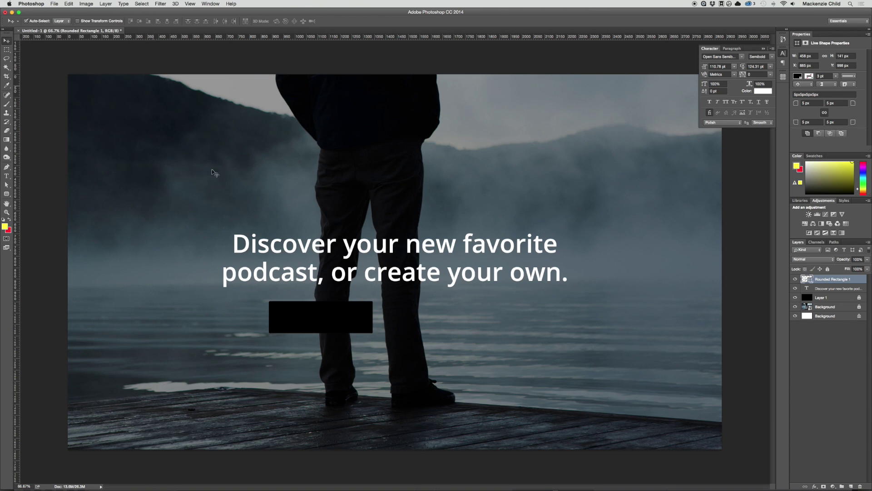
click(809, 103)
text(4)
key(Return)
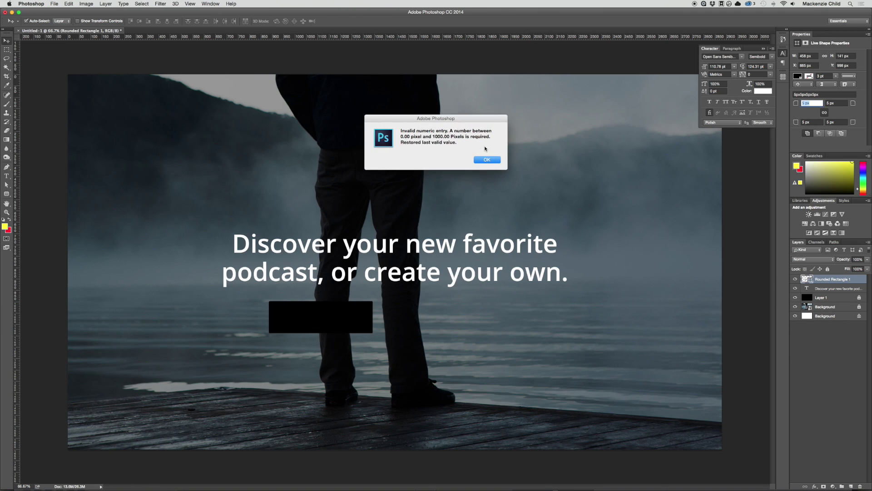
key(Return)
key(a)
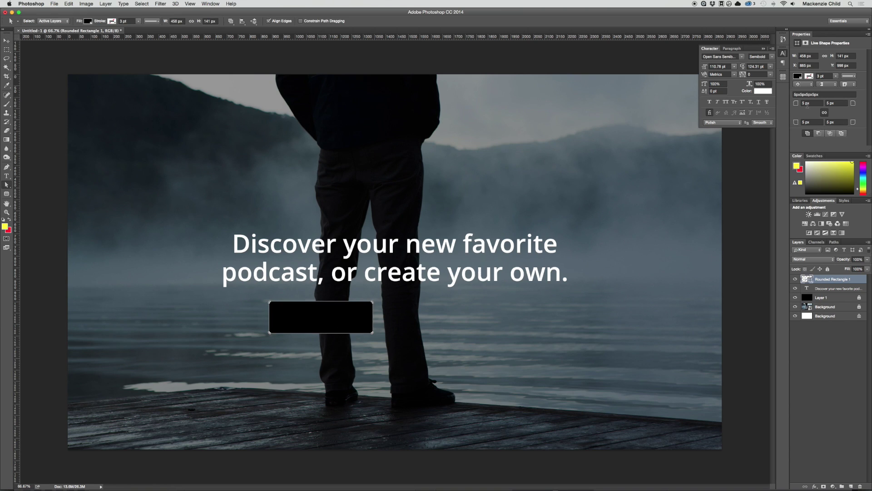
click(813, 103)
key(shift+Up)
key(shift+Up)
key(Tab)
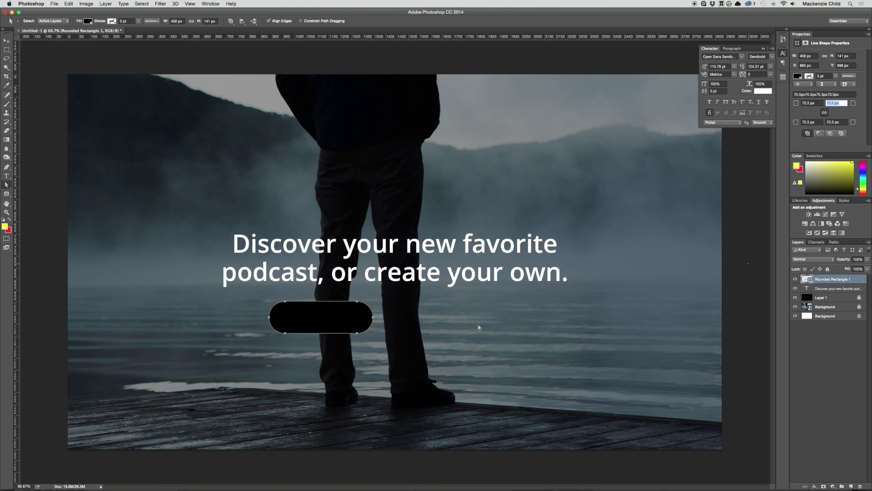
key(v)
drag(362, 321, 422, 336)
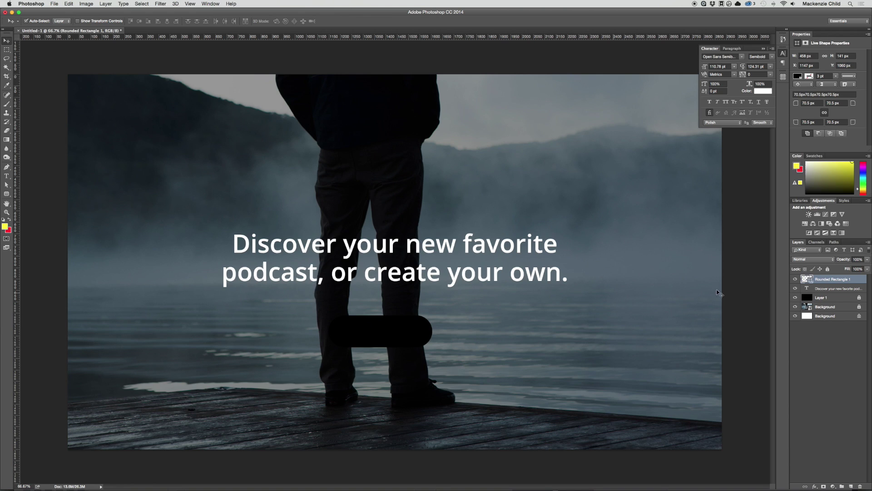
Step: Change the Rounded Rectangle 1 pill fill from black to coral red d2674e in the Color Picker
double_click(808, 280)
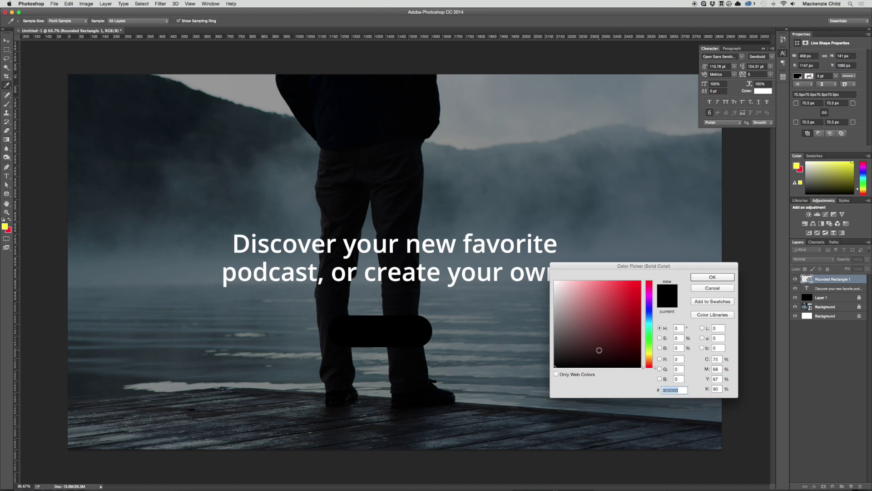
drag(623, 343, 625, 308)
mouse_move(652, 363)
mouse_down()
mouse_move(649, 353)
mouse_move(649, 361)
mouse_up()
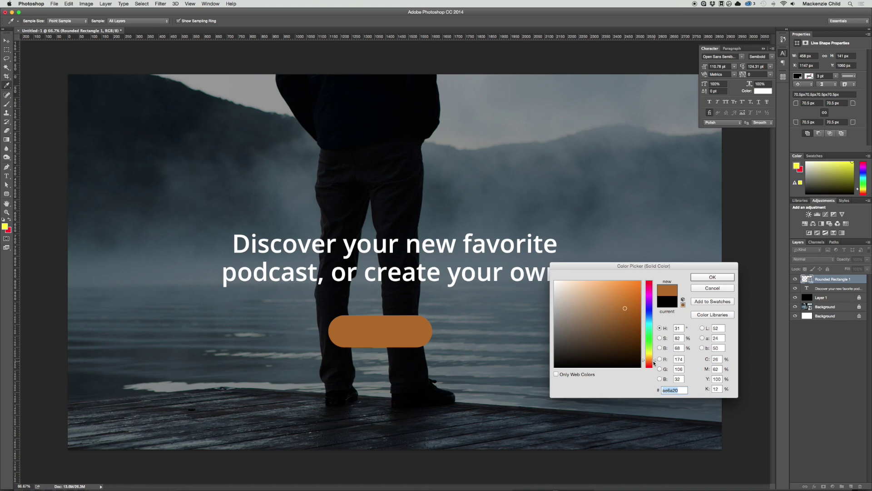
mouse_move(653, 362)
mouse_down()
mouse_move(649, 353)
mouse_move(649, 362)
mouse_up()
mouse_move(625, 293)
mouse_down()
mouse_move(613, 287)
mouse_move(620, 307)
mouse_up()
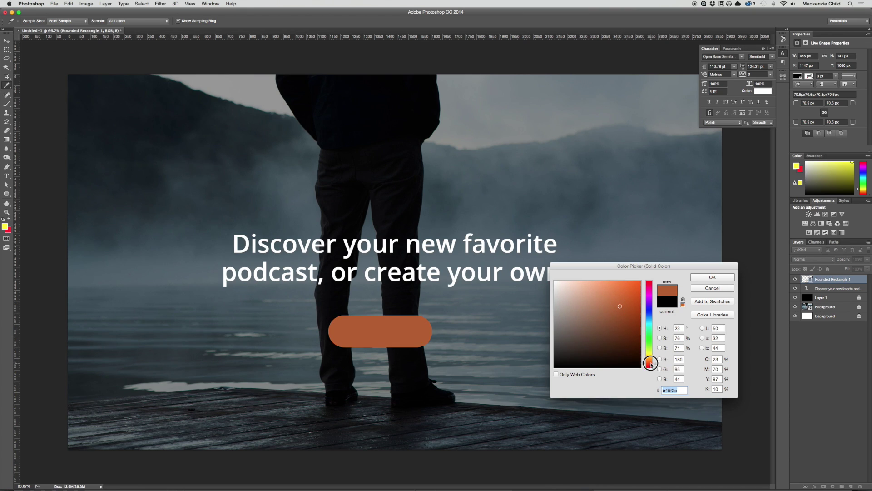
drag(649, 364, 650, 366)
drag(614, 312, 607, 293)
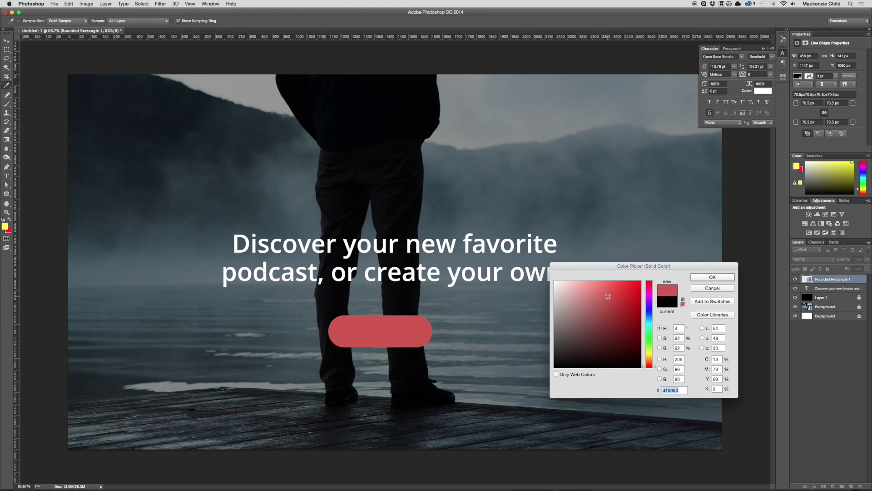
drag(648, 367, 650, 366)
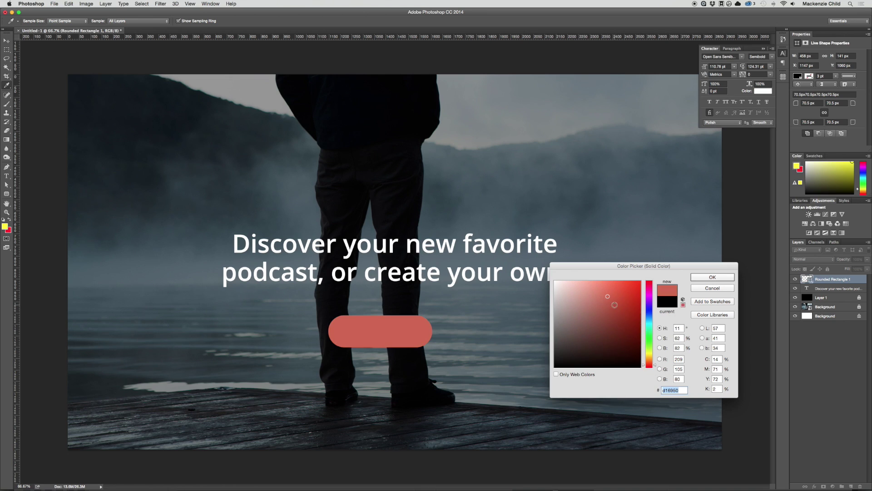
drag(612, 293, 609, 296)
click(713, 278)
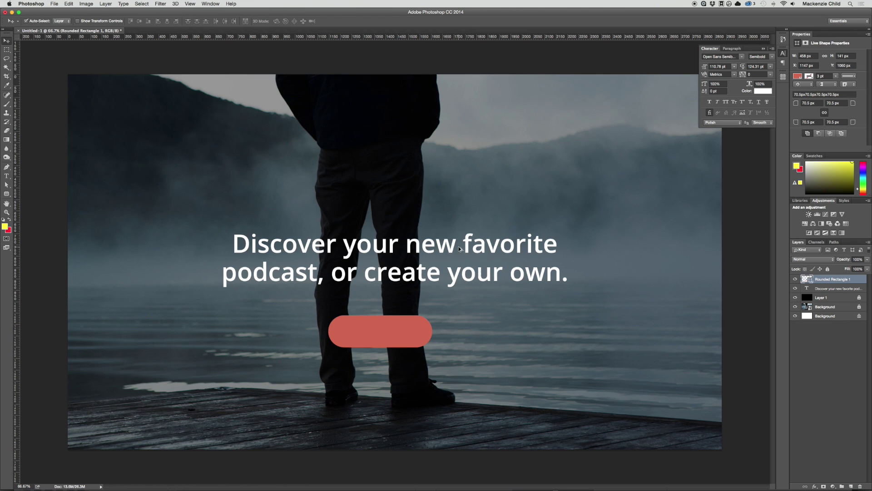
Step: Duplicate the headline below and retype the copy as the label 'Create a podcast'
drag(459, 249, 459, 325)
double_click(459, 325)
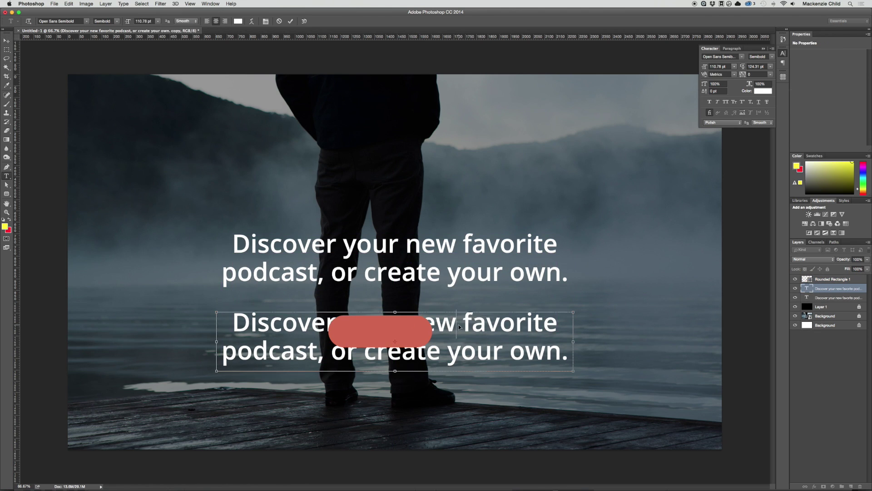
key(super+a)
text(Create a)
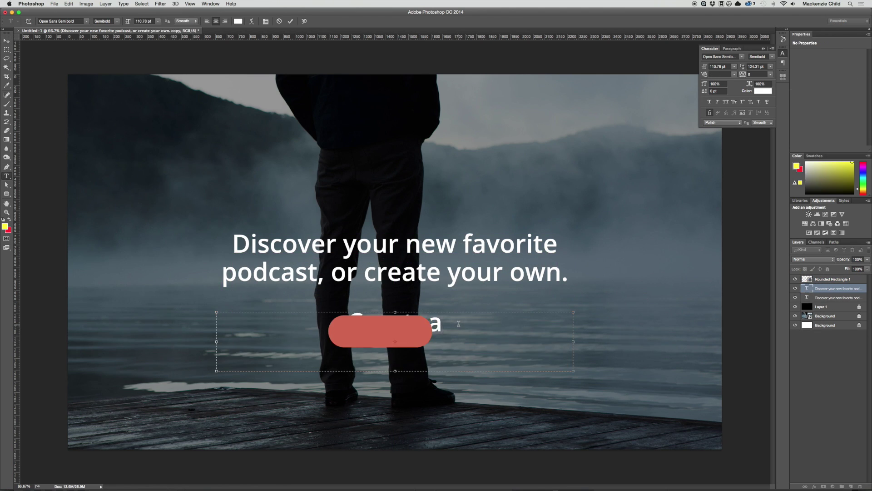
key(BackSpace)
text(A)
key(BackSpace)
text(a pod)
key(BackSpace)
key(BackSpace)
key(BackSpace)
key(BackSpace)
text(podcast)
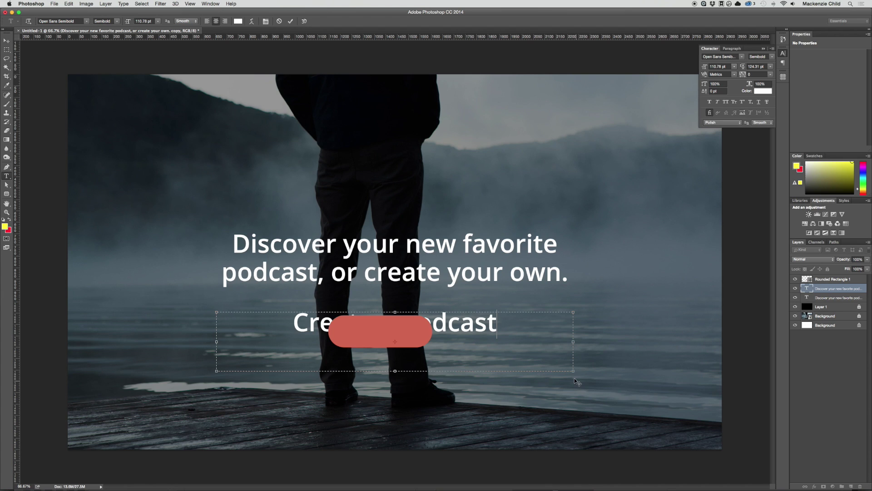
drag(573, 370, 446, 337)
key(super+Return)
Step: Place the label over the coral pill, set it to Regular weight, and shrink it to fit
drag(818, 289, 817, 277)
drag(264, 323, 386, 334)
triple_click(386, 334)
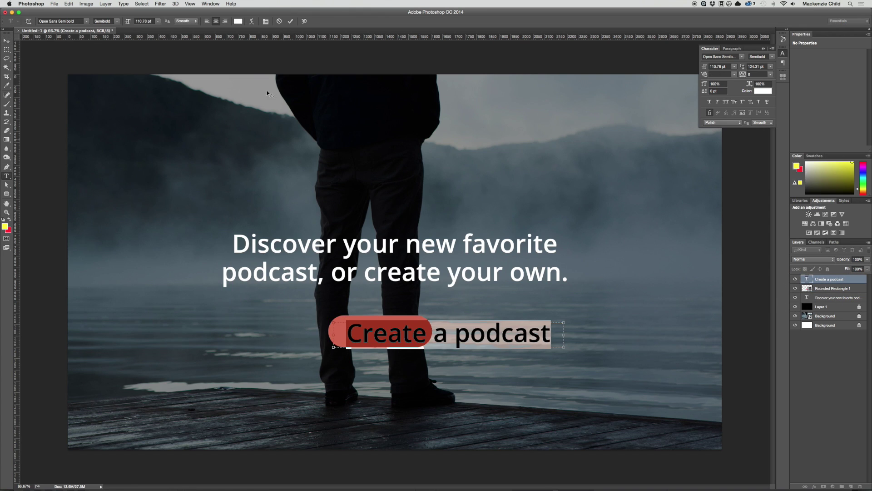
click(116, 21)
click(116, 28)
key(super+Return)
key(super+t)
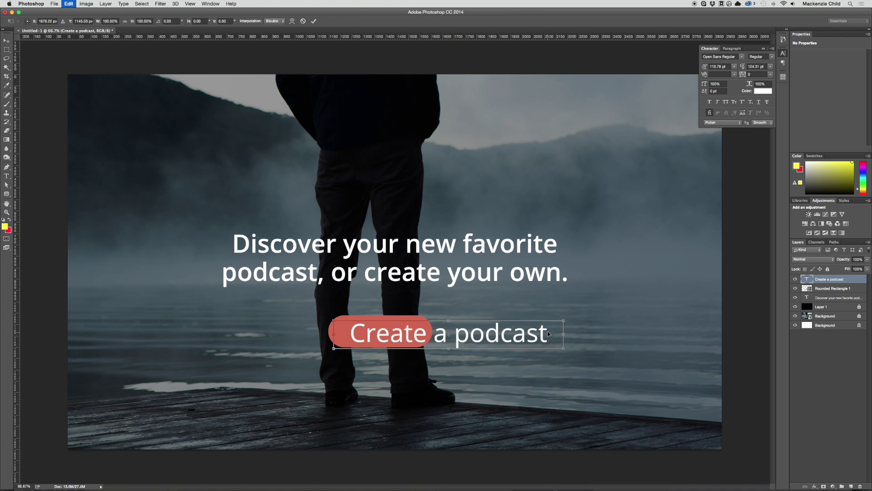
drag(562, 350, 405, 333)
key(Down)
key(Down)
key(Down)
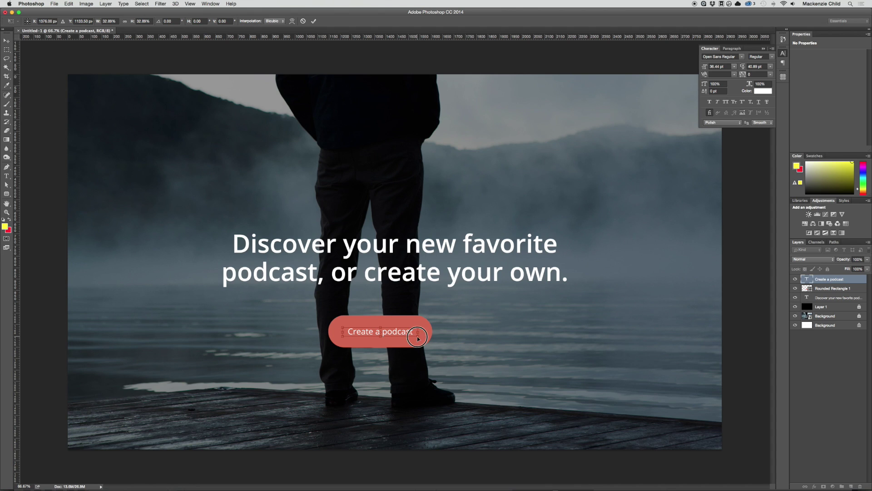
key(Return)
Step: Shrink the coral pill around its centre to about 387 × 106 px
key(v)
click(423, 344)
key(super+t)
mouse_move(431, 348)
mouse_down()
mouse_move(414, 347)
mouse_move(438, 324)
mouse_move(425, 332)
mouse_up()
scroll(425, 332, up, 2)
key(Return)
scroll(425, 335, down, 2)
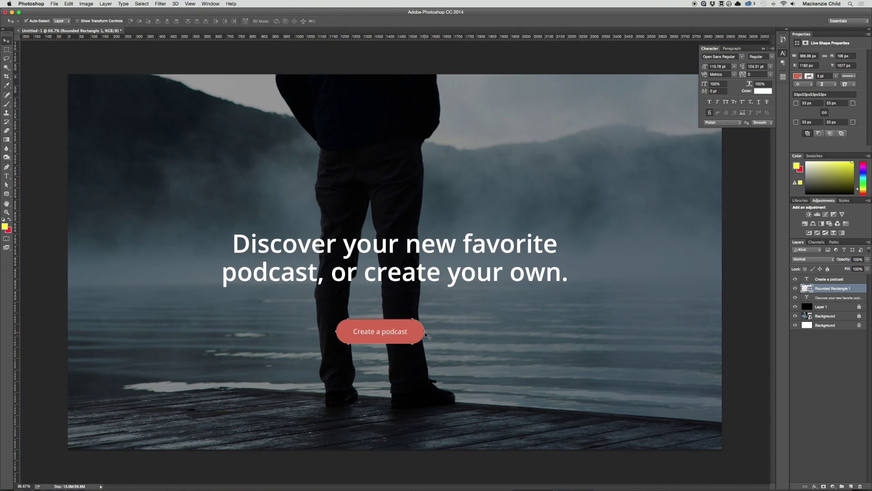
Step: Move the button up toward the headline, then raise headline and button together
click(728, 286)
drag(311, 363, 388, 323)
click(477, 344)
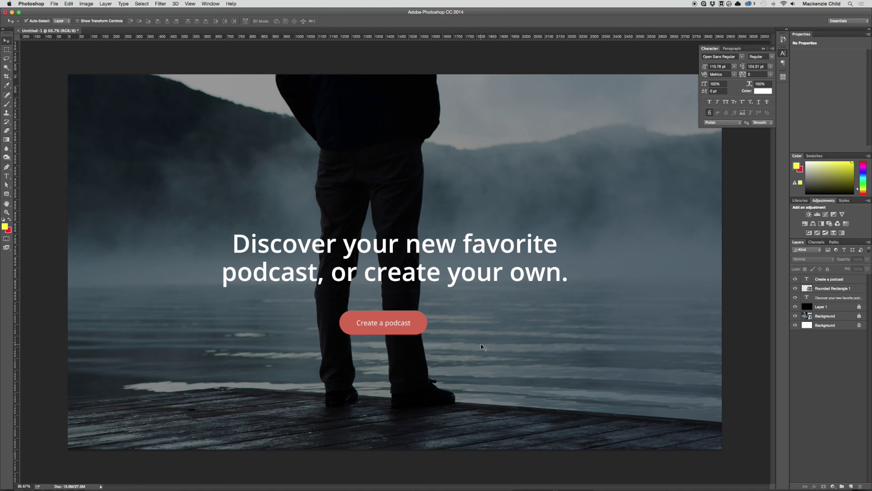
drag(439, 354, 365, 232)
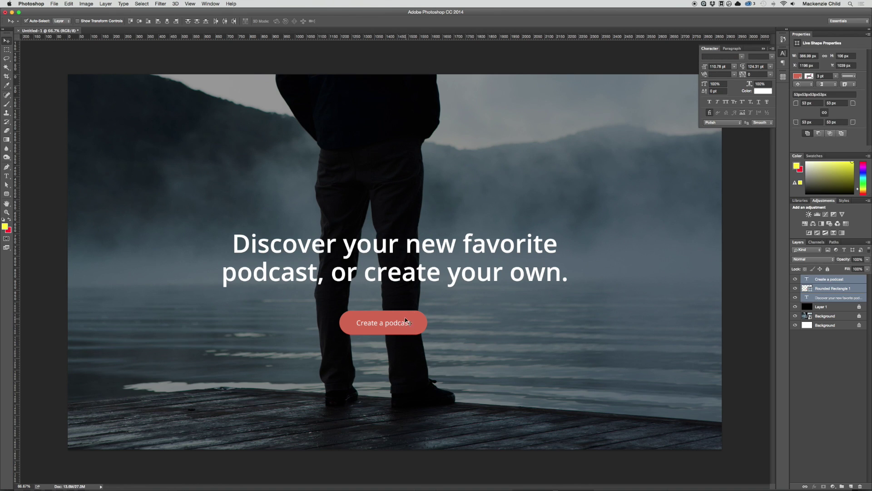
drag(405, 321, 406, 302)
click(476, 315)
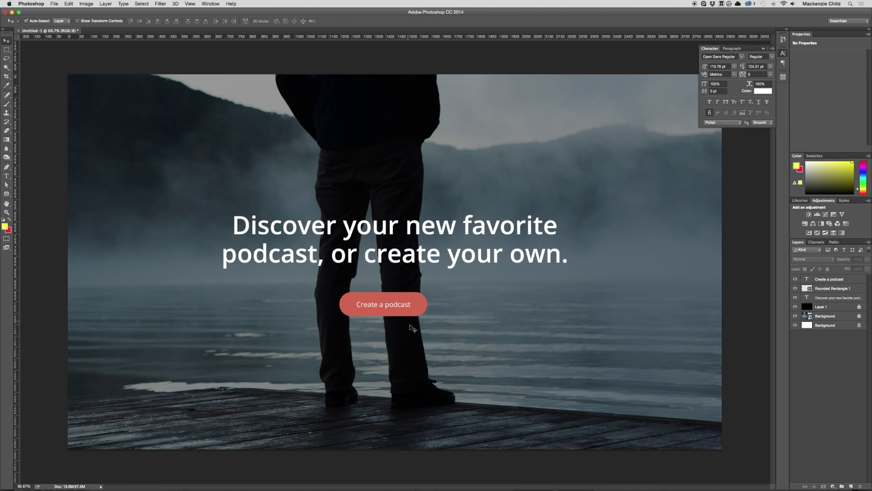
Step: Duplicate the coral button to the right and give the copy a white fill
click(390, 304)
drag(389, 304, 491, 308)
click(480, 318)
click(481, 310)
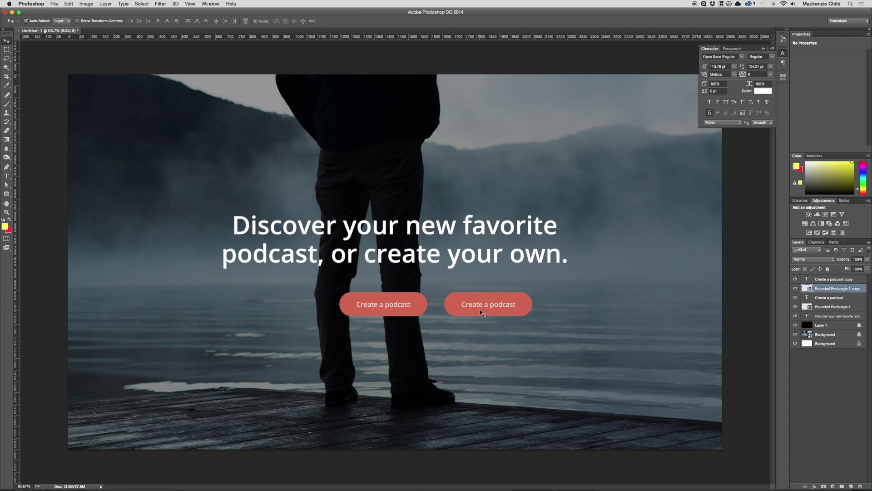
double_click(805, 290)
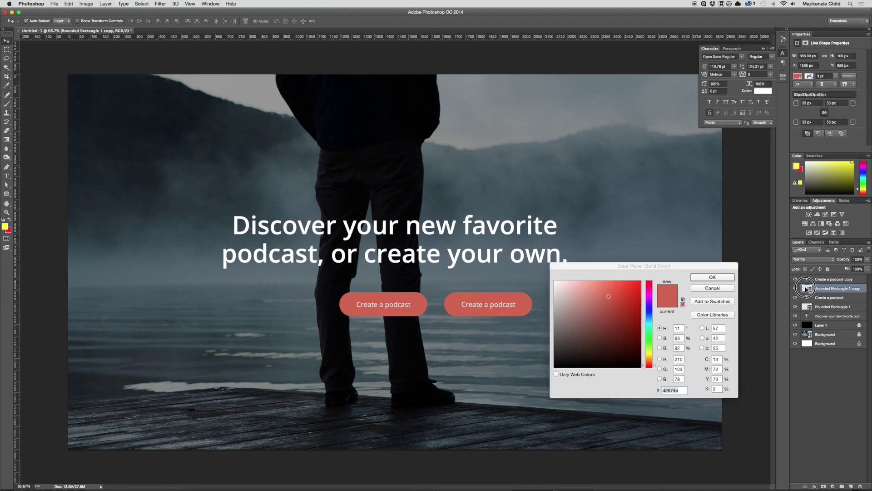
drag(593, 309, 550, 274)
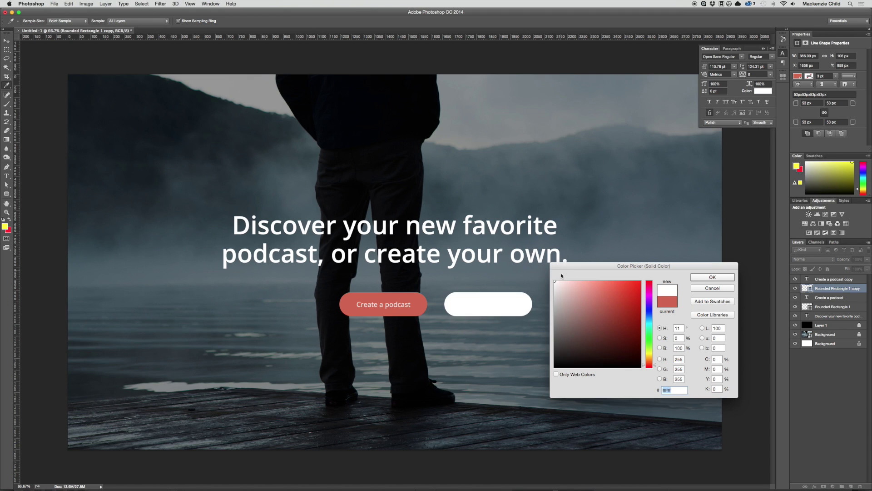
click(719, 276)
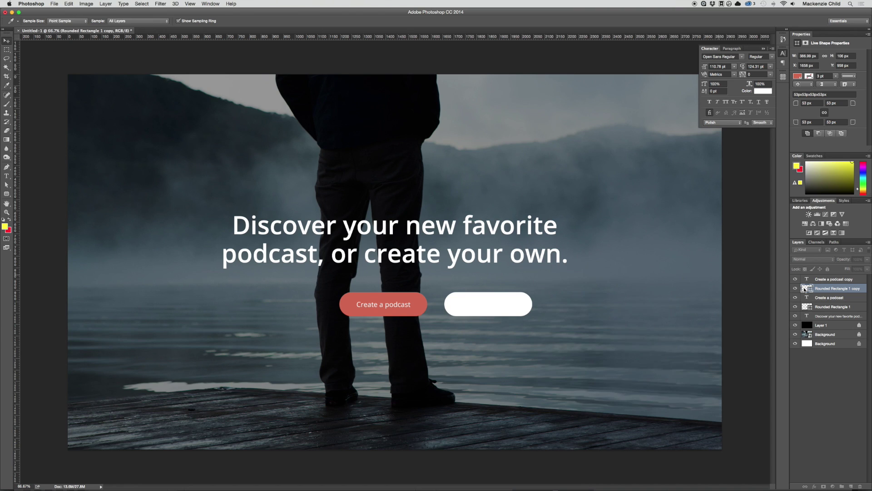
Step: Make the copy's label dark 141b20 and change its text to 'Explore'
double_click(807, 279)
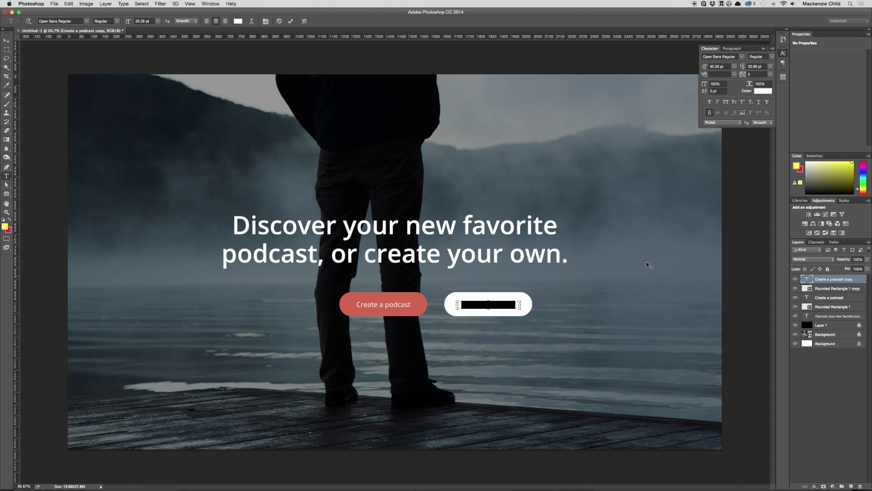
click(238, 21)
drag(84, 127, 323, 213)
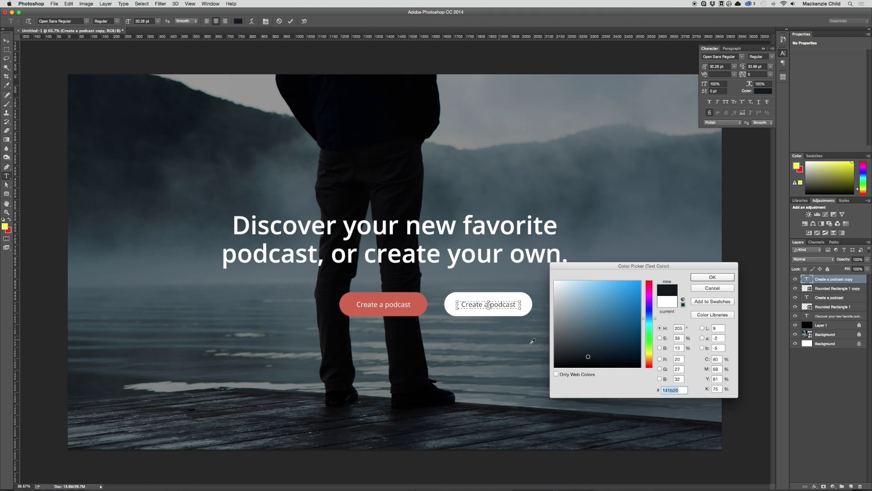
key(Return)
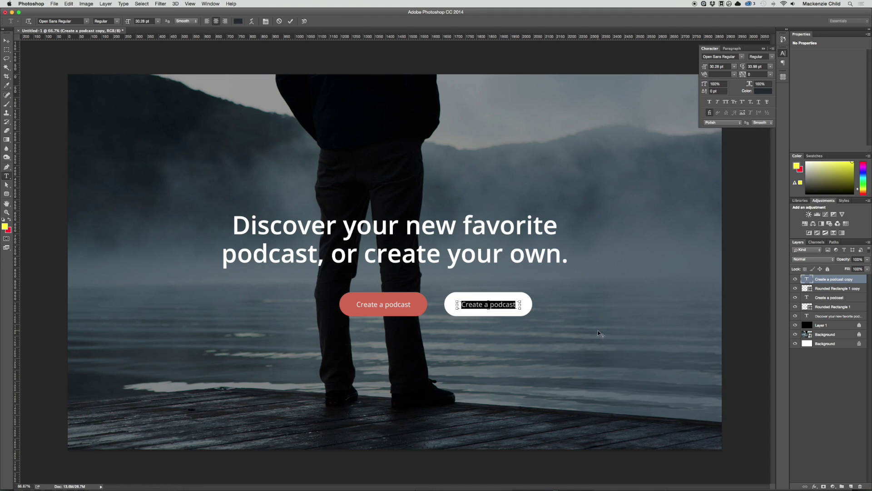
text(Explore)
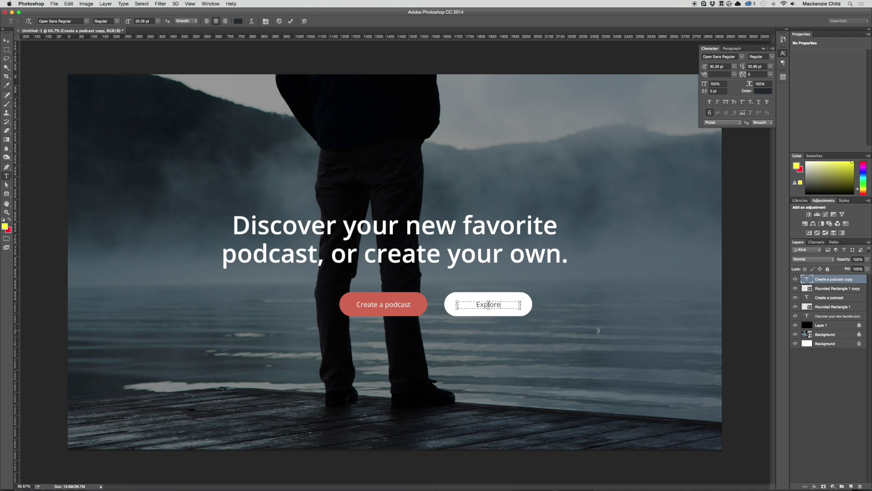
key(super+Return)
key(v)
click(506, 329)
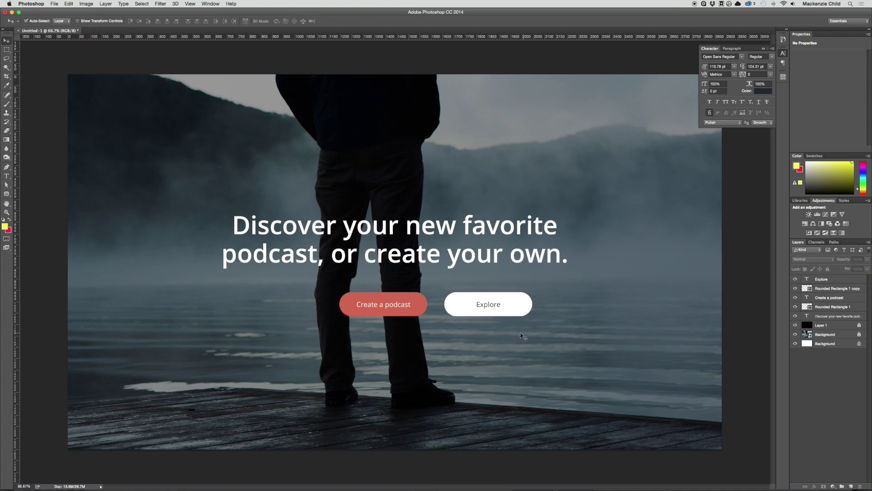
Step: Centre both buttons under the headline and narrow the Explore button shape
drag(497, 324, 344, 306)
click(396, 310)
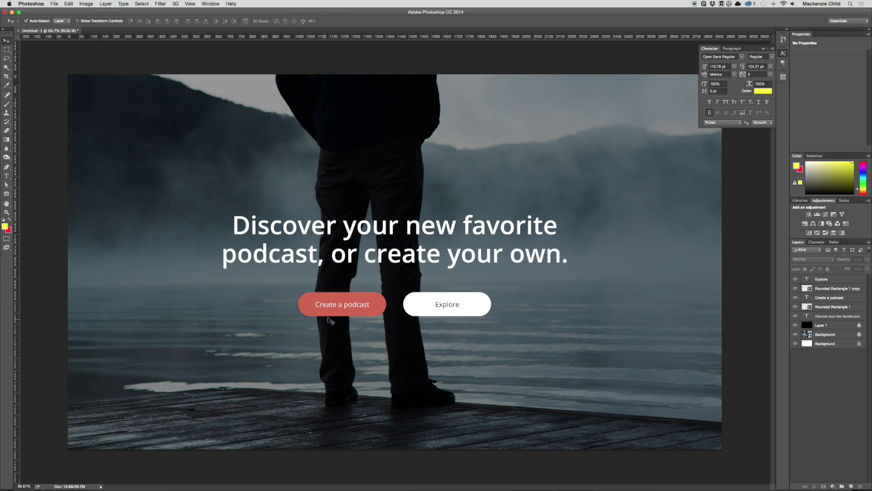
click(411, 307)
key(ctrl+t)
drag(406, 305, 421, 306)
key(Return)
Step: Undo the Explore button narrowing and zoom out to view the whole page
scroll(321, 248, down, 5)
scroll(415, 279, up, 5)
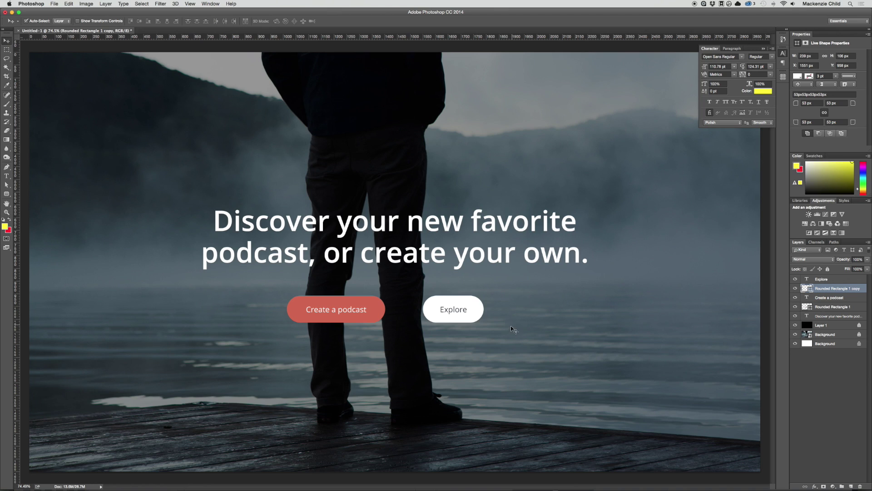
click(498, 327)
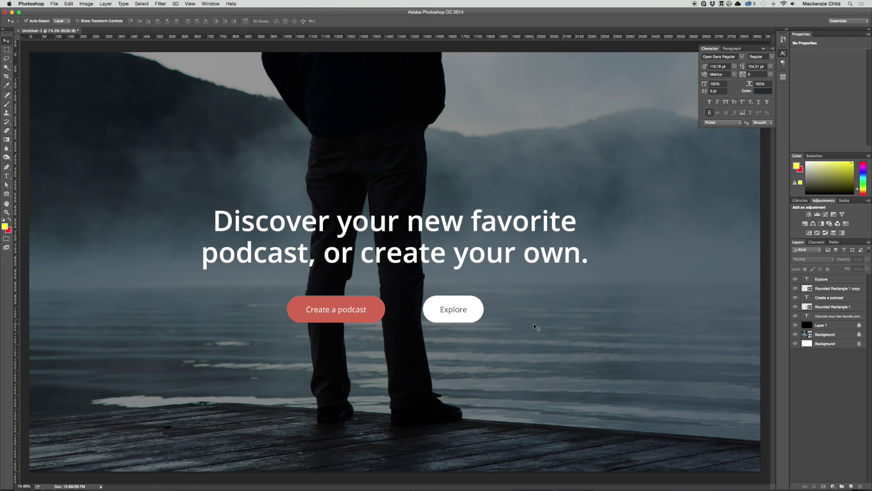
key(super+z)
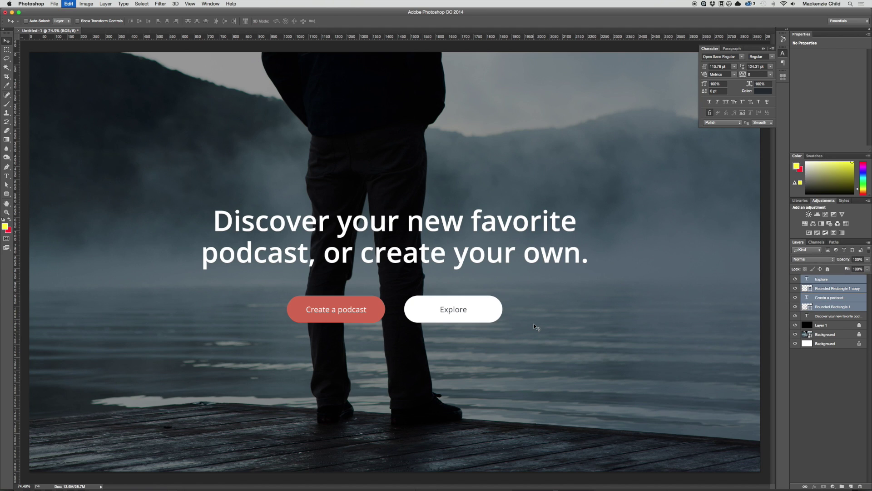
click(472, 327)
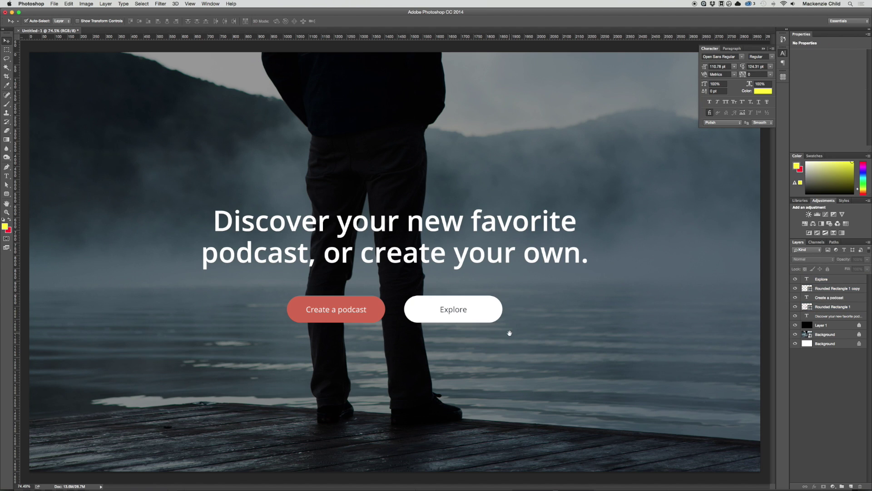
key(super+minus)
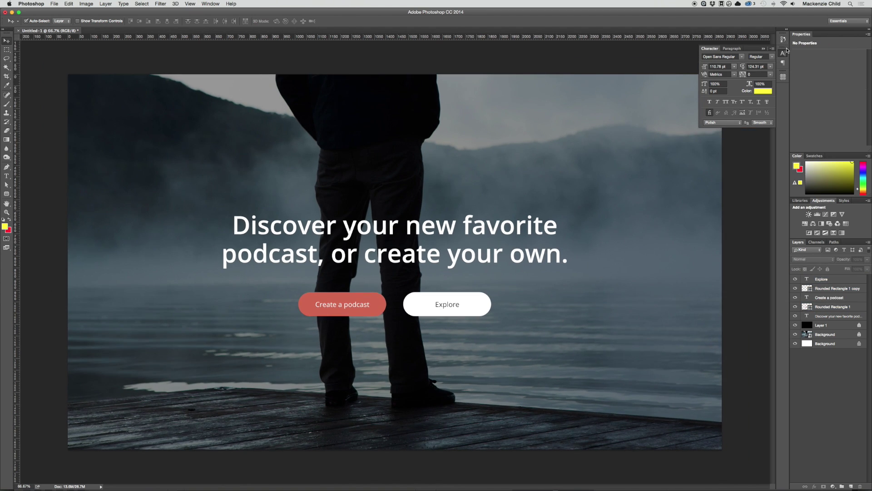
click(784, 53)
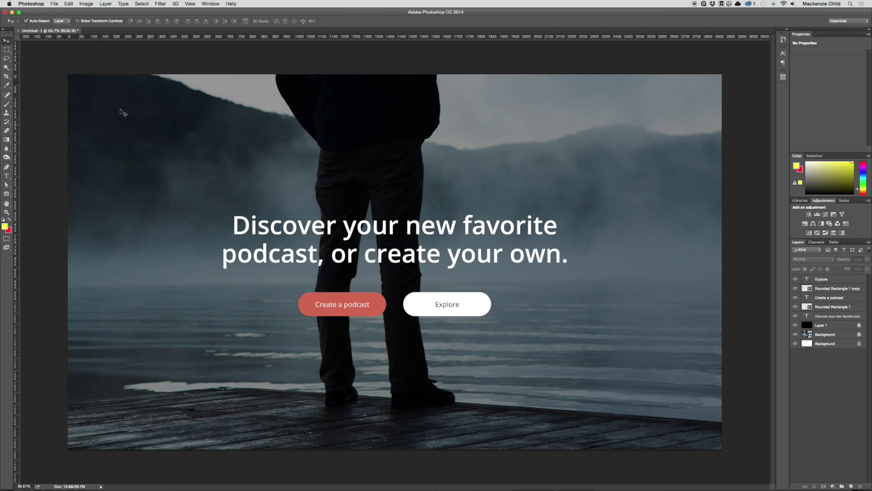
Step: Duplicate the headline above the original and retype it as 'Podcast.fm'
drag(380, 230, 380, 154)
double_click(355, 153)
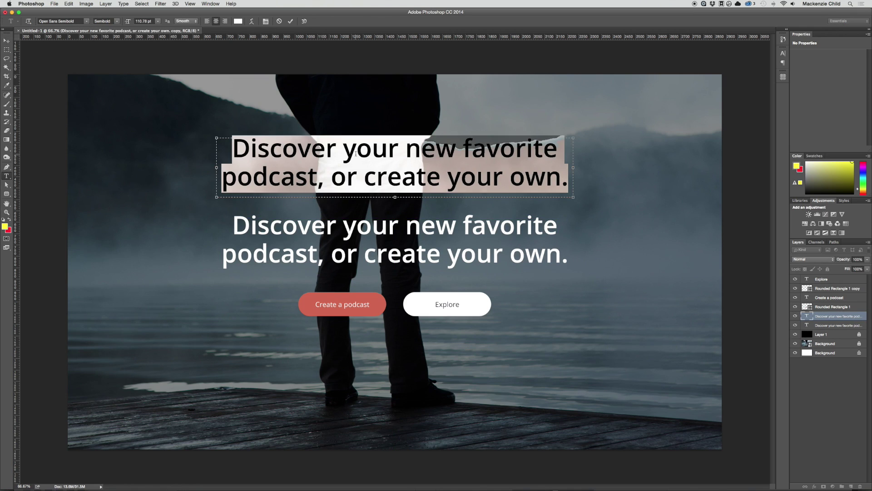
text(p)
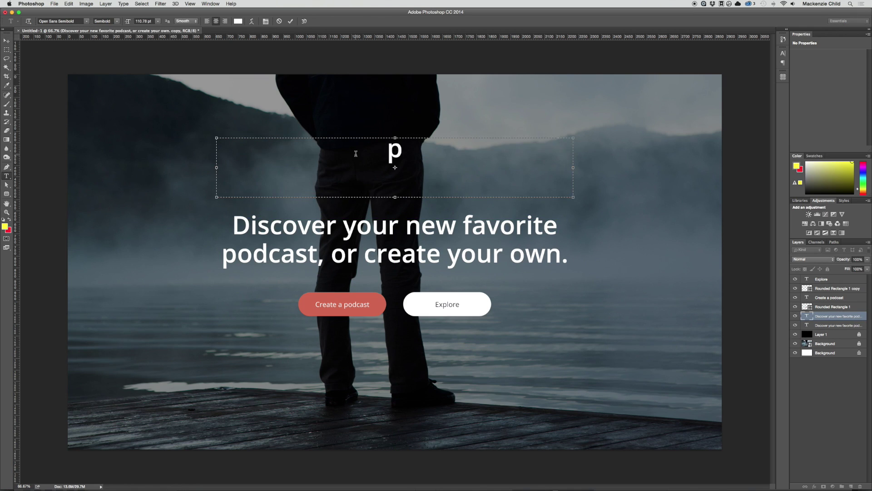
key(BackSpace)
text(Podcast.fm)
Step: Set Podcast.fm in All Caps and try letter spacing values between 200 and 400
key(super+a)
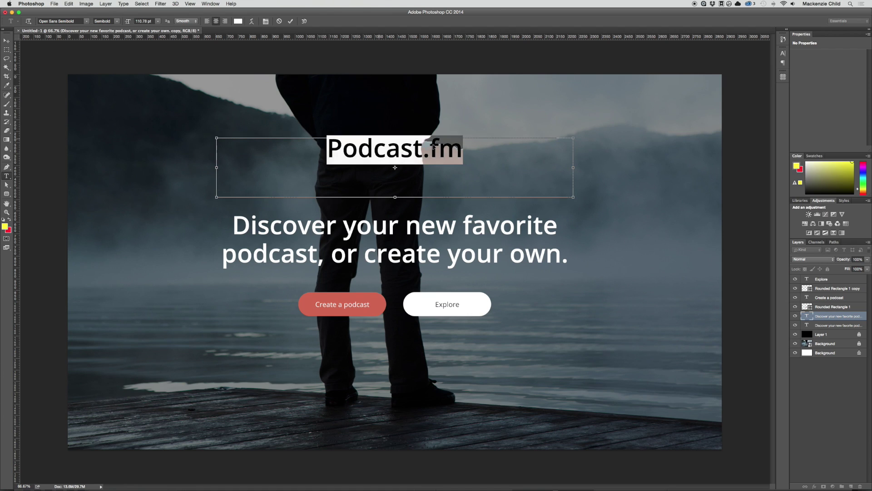
key(super+t)
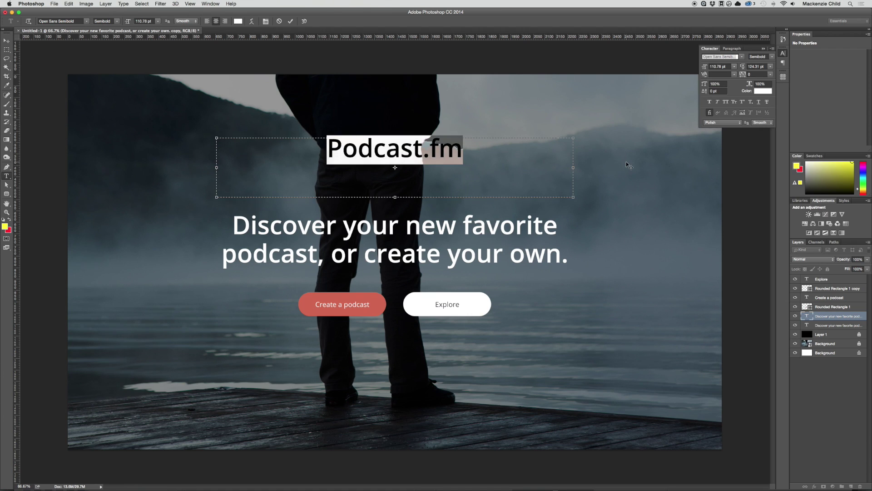
click(726, 103)
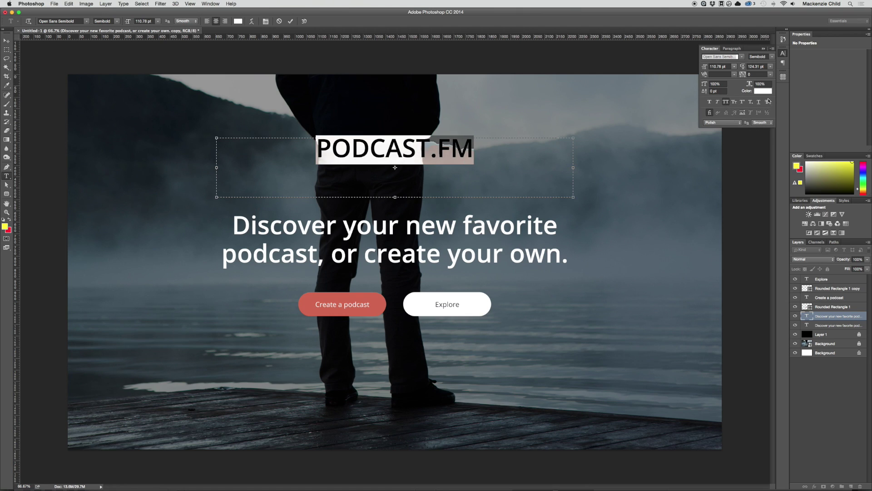
click(750, 74)
text(200)
key(Return)
text(400)
key(Return)
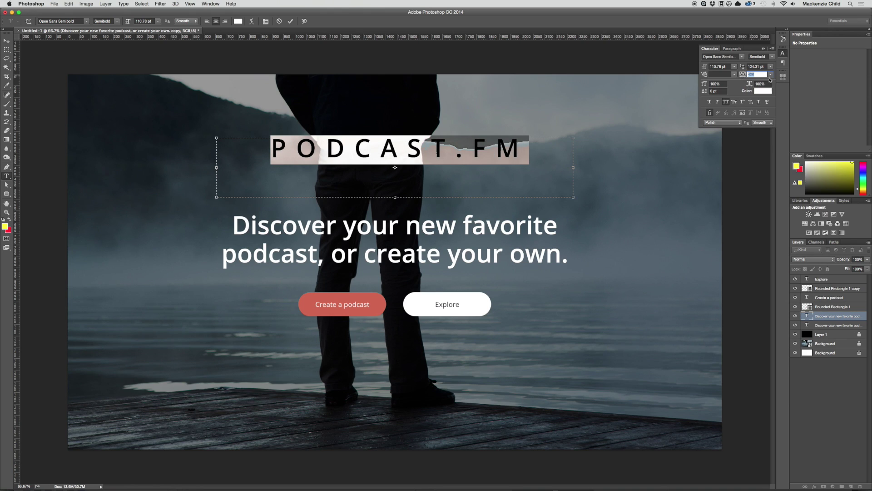
key(Down)
key(Down)
key(Down)
key(Down)
key(Down)
key(Down)
key(Down)
key(Down)
key(Down)
key(Down)
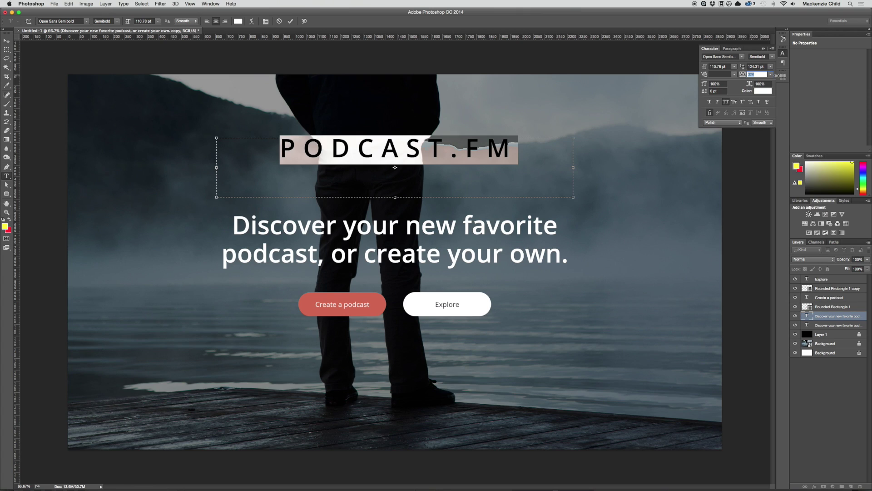
key(Down)
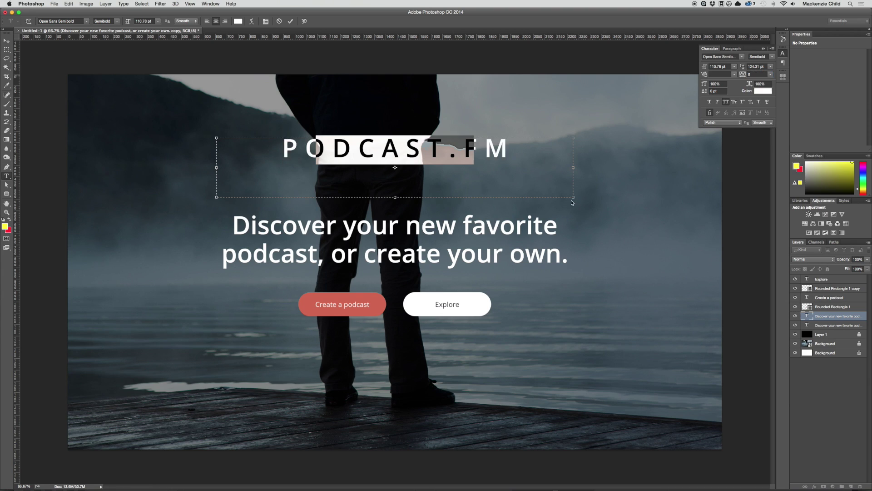
Step: Reset the caps and spacing, then reapply All Caps with tracking 300
key(super+shift+k)
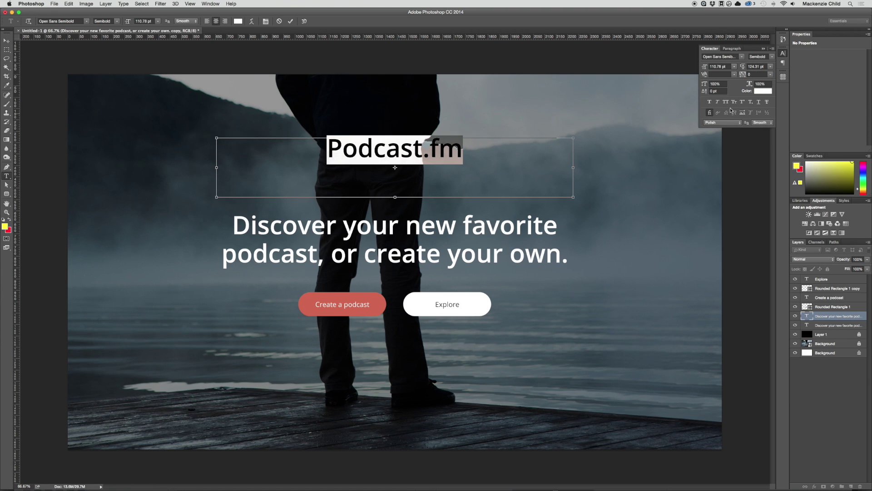
click(726, 102)
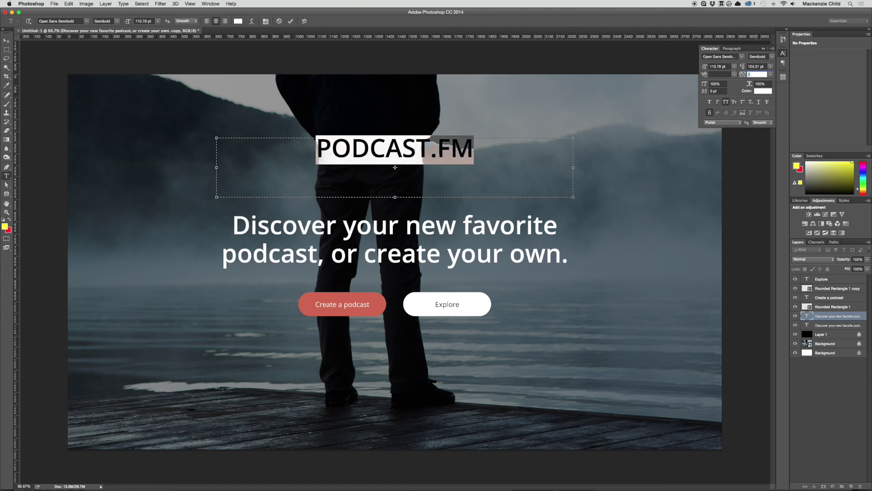
text(300)
key(Return)
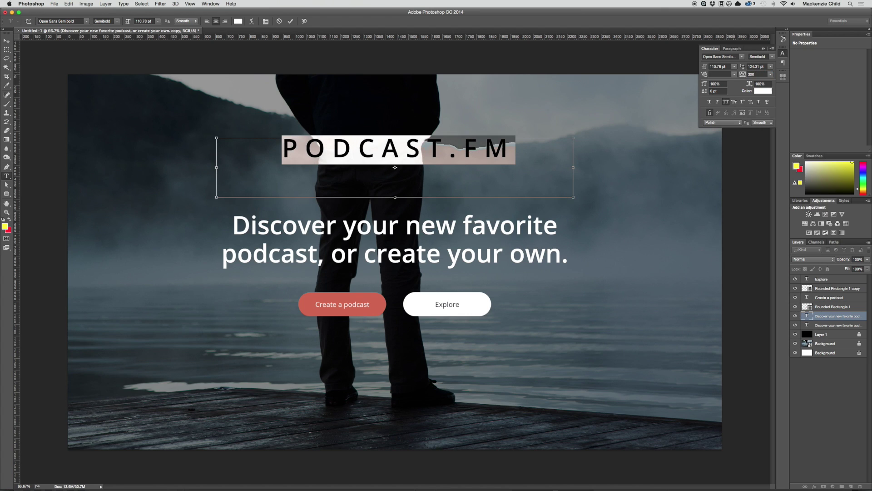
key(super+Return)
Step: Resize the PODCAST.FM text box and scale the wordmark down to about two-thirds size
click(441, 151)
drag(574, 195, 459, 168)
key(super+Return)
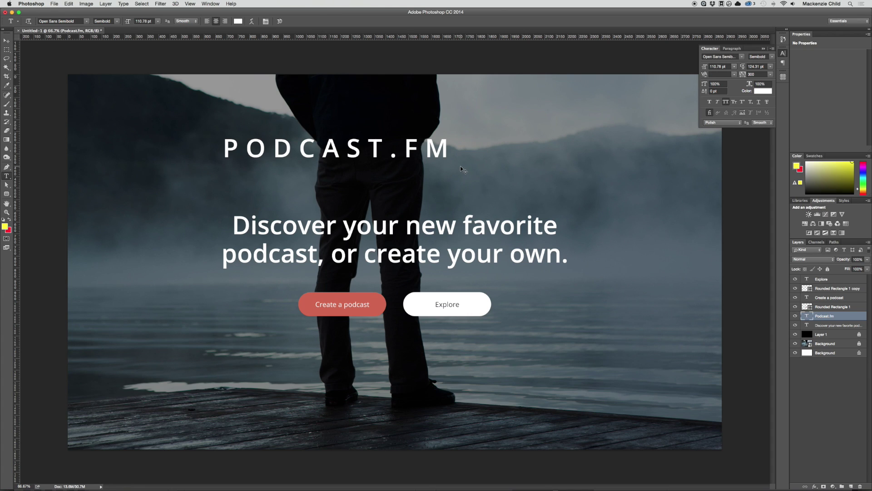
key(super+t)
drag(454, 164, 300, 144)
key(Return)
key(t)
key(super+semicolon)
key(v)
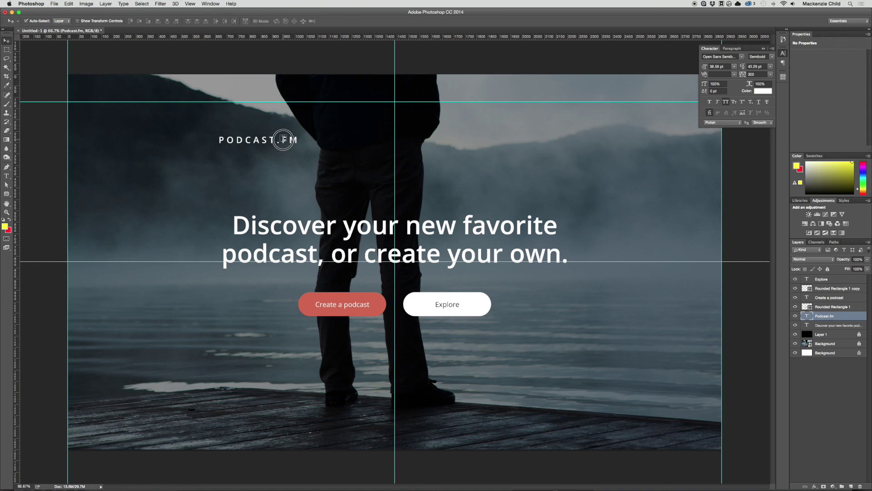
Step: Align PODCAST.FM to new 5% GuideGuide margin guides at top left, and copy it to the top right
drag(283, 140, 174, 105)
mouse_move(15, 241)
mouse_down()
mouse_move(84, 245)
mouse_move(18, 246)
mouse_up()
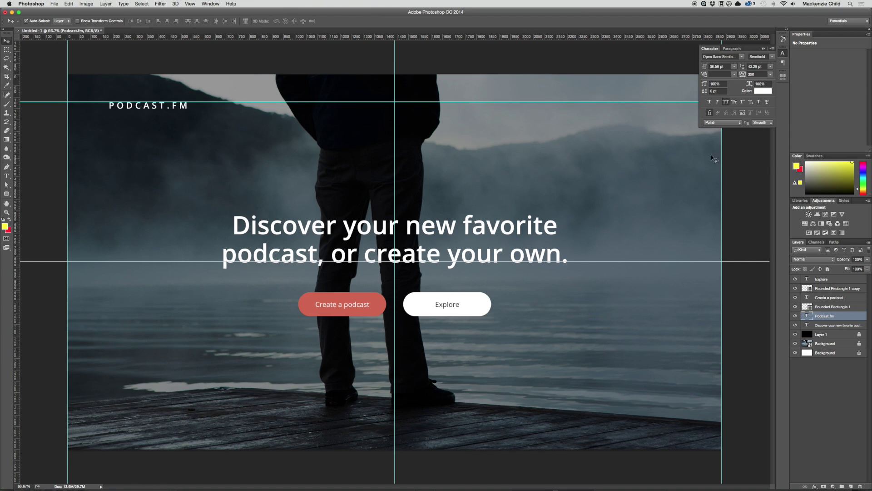
click(784, 77)
click(710, 106)
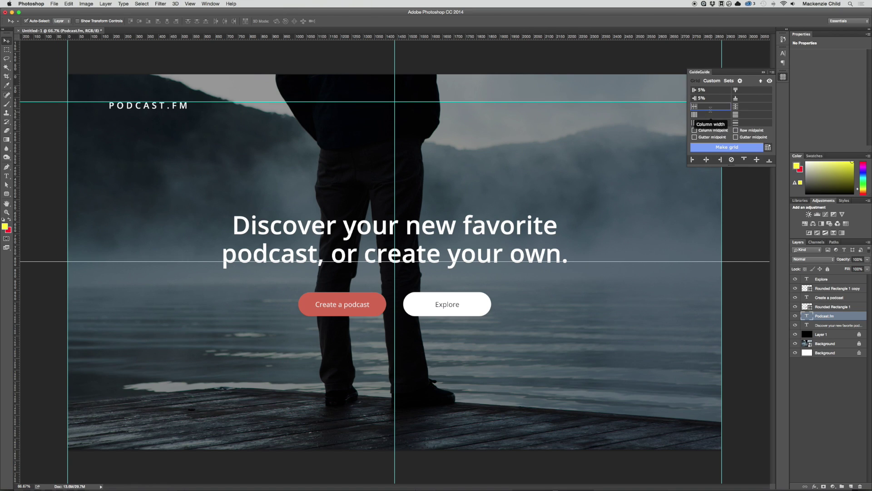
click(732, 147)
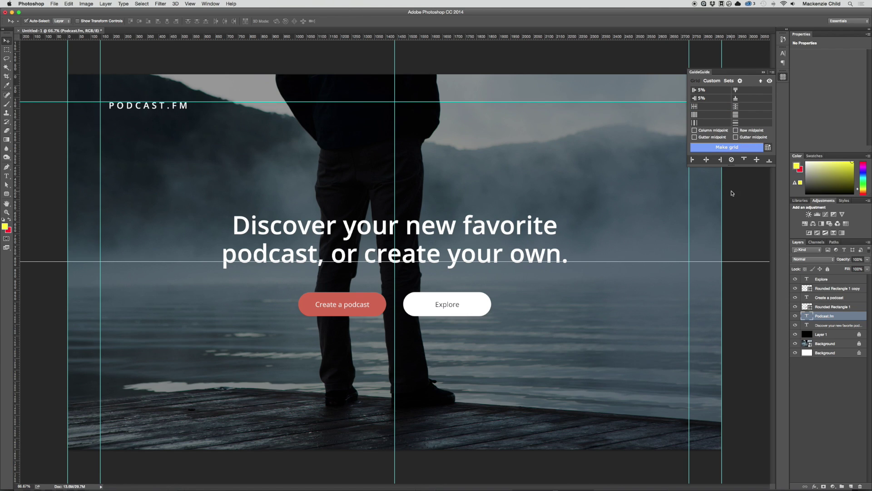
click(783, 76)
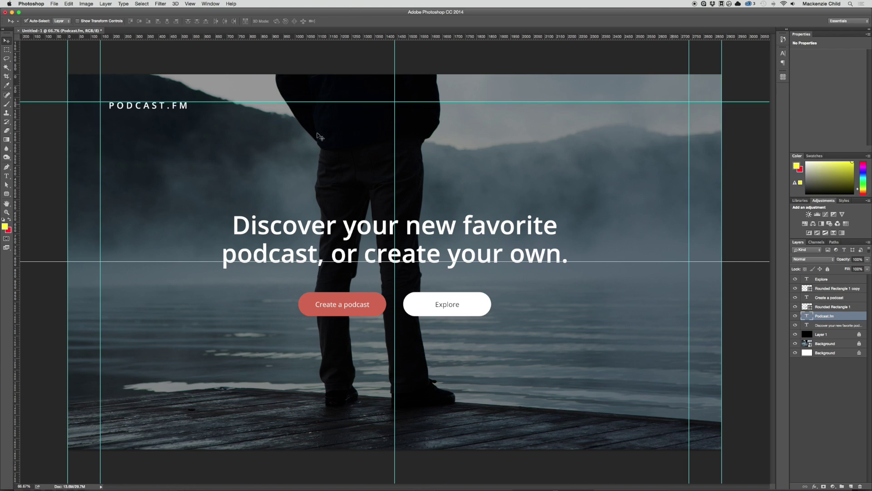
drag(131, 107, 122, 108)
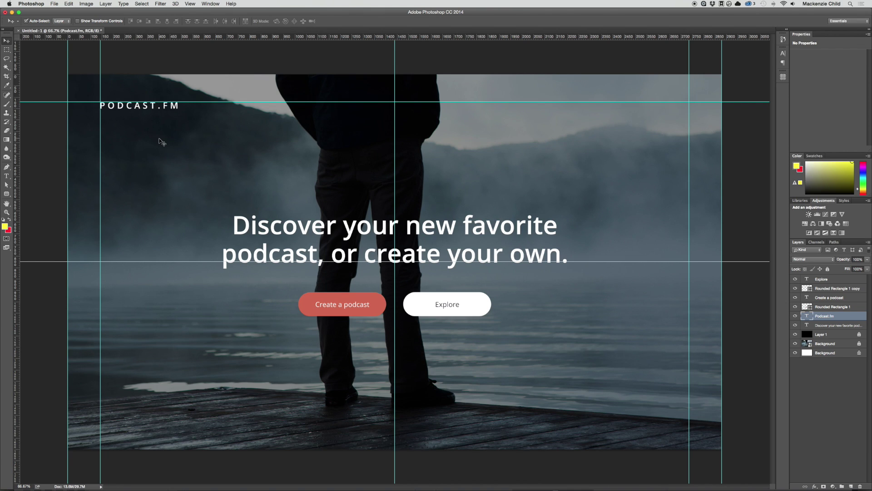
drag(159, 104, 491, 105)
Step: On the top-right copy, turn off All Caps, set tracking to 0, and right-align
key(t)
click(625, 111)
key(super+a)
key(super+t)
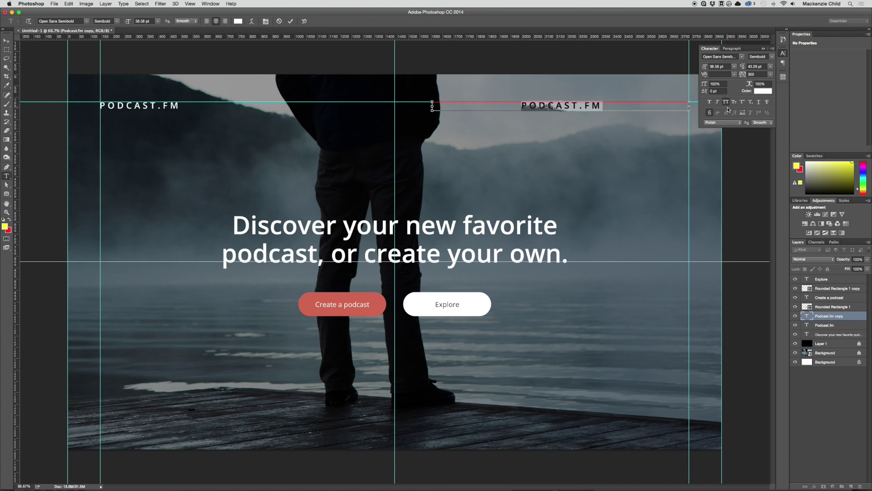
key(super+shift+k)
click(756, 74)
text(0)
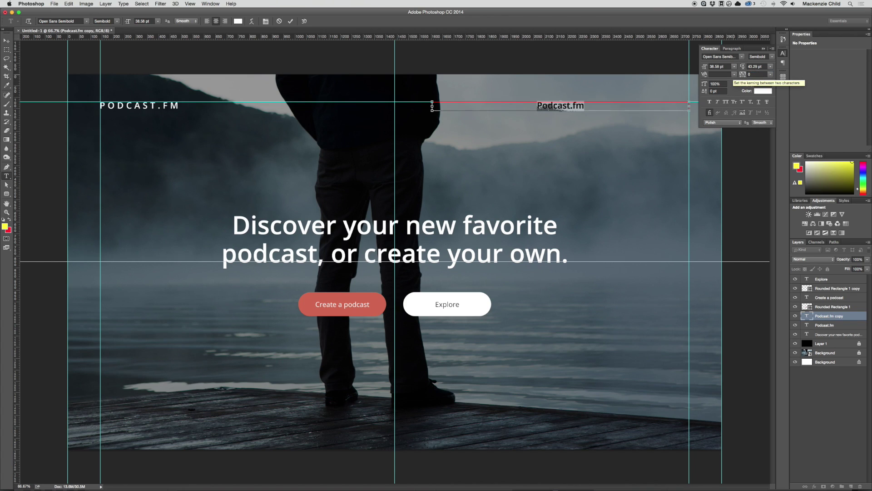
click(225, 21)
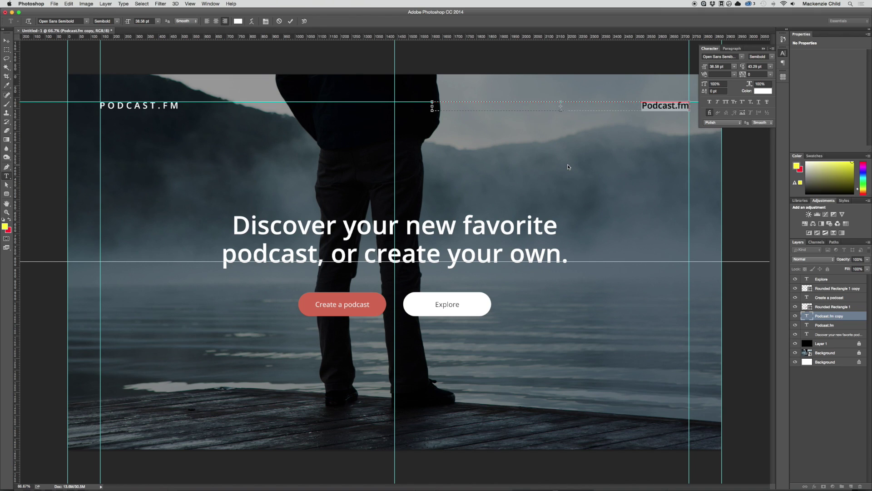
Step: Retype the copy as 'Explore Sign In Create a podcast'
text(Explore)
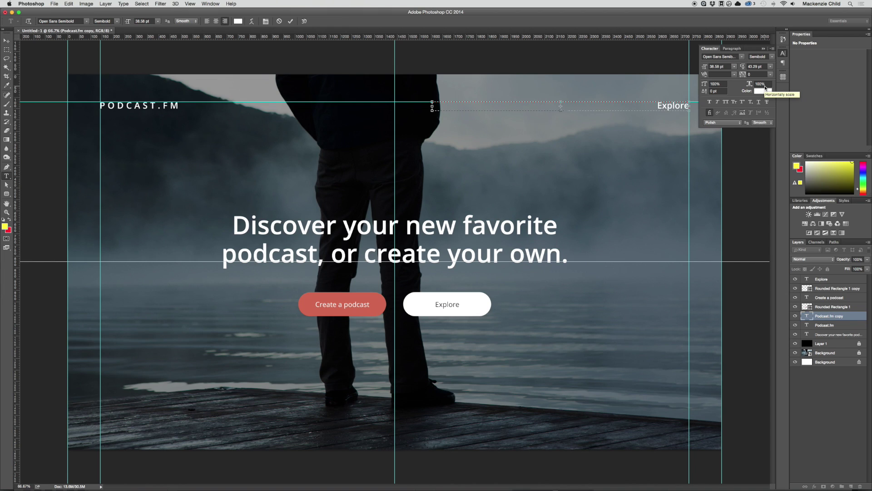
text(Sign In     Createa a)
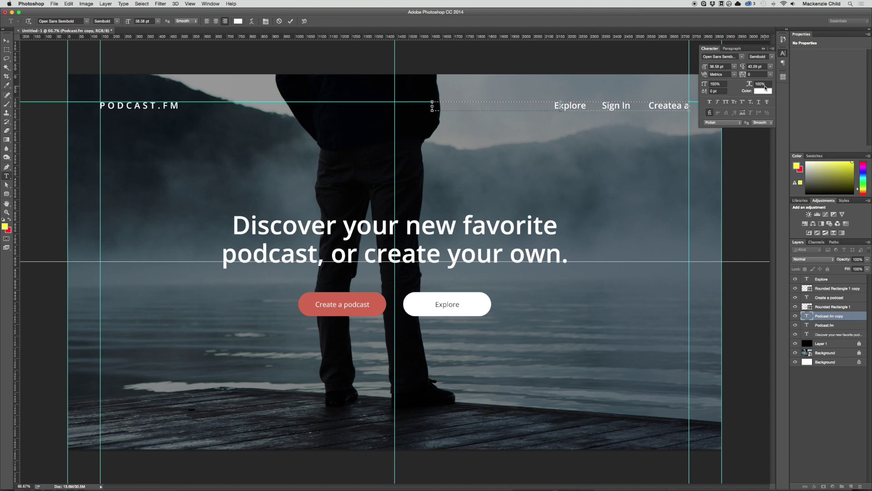
key(BackSpace)
key(BackSpace)
key(BackSpace)
text(a pod)
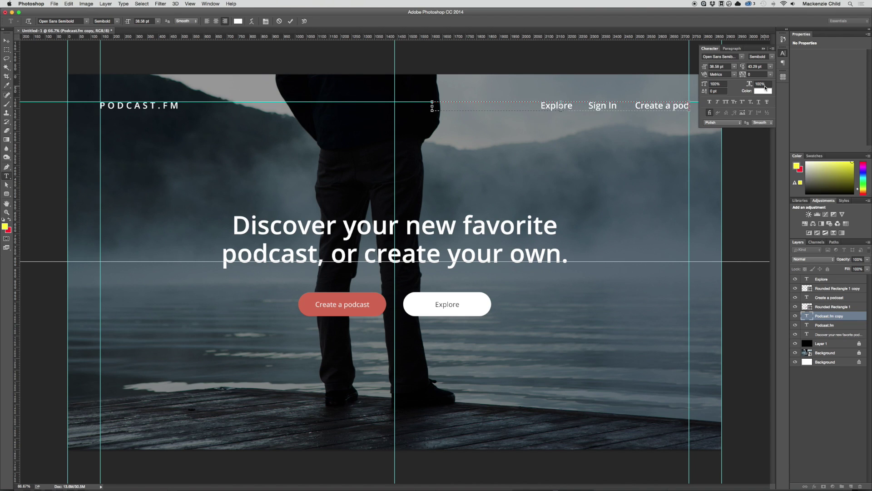
text(cast)
key(ctrl+Return)
Step: Scale the navigation line to about 90%, move it up, and raise the PODCAST.FM logo
key(ctrl+semicolon)
key(v)
key(ctrl)
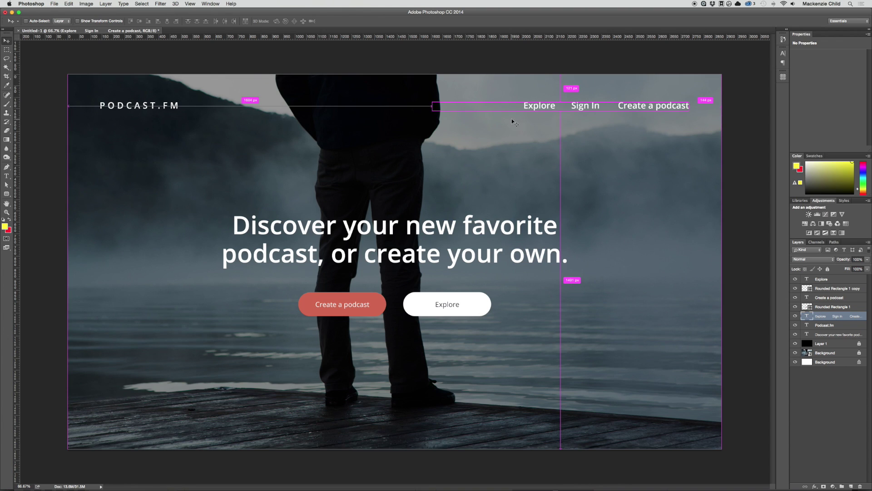
key(ctrl+t)
drag(432, 109, 499, 111)
key(Return)
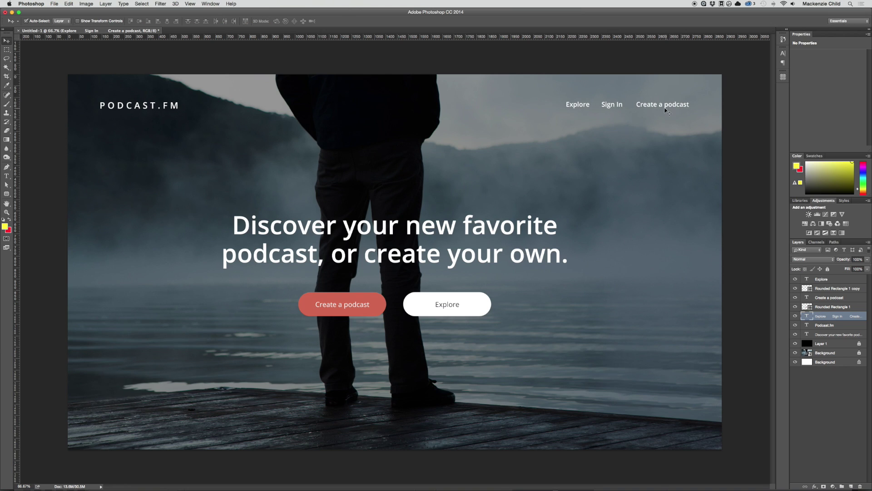
mouse_move(664, 107)
mouse_down()
mouse_move(670, 95)
mouse_move(665, 100)
mouse_up()
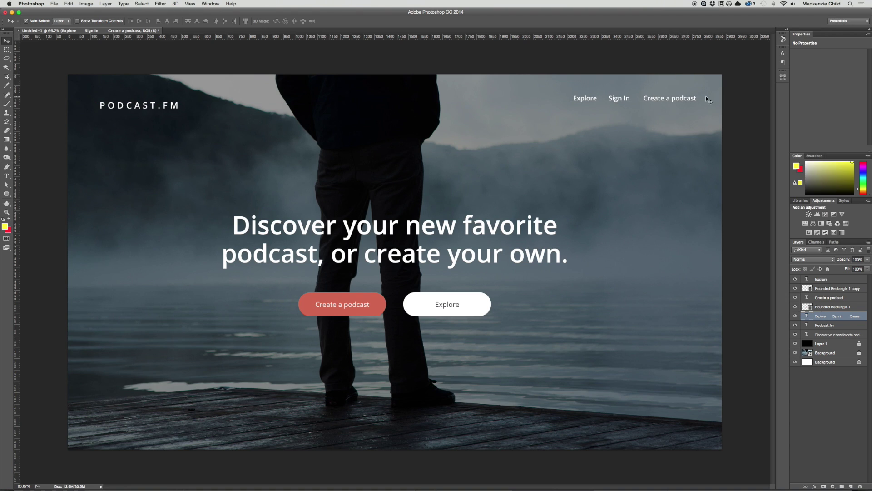
drag(151, 108, 145, 106)
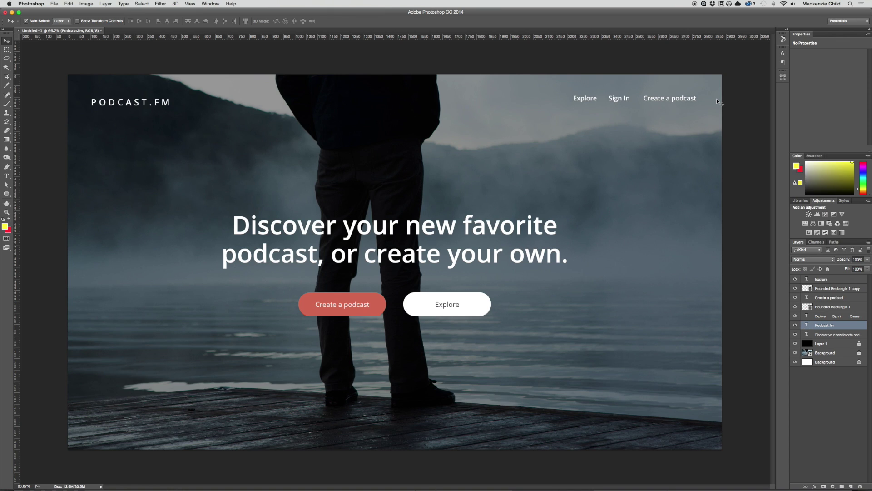
Step: Change the headline text's font style to Regular
key(alt+bracketleft)
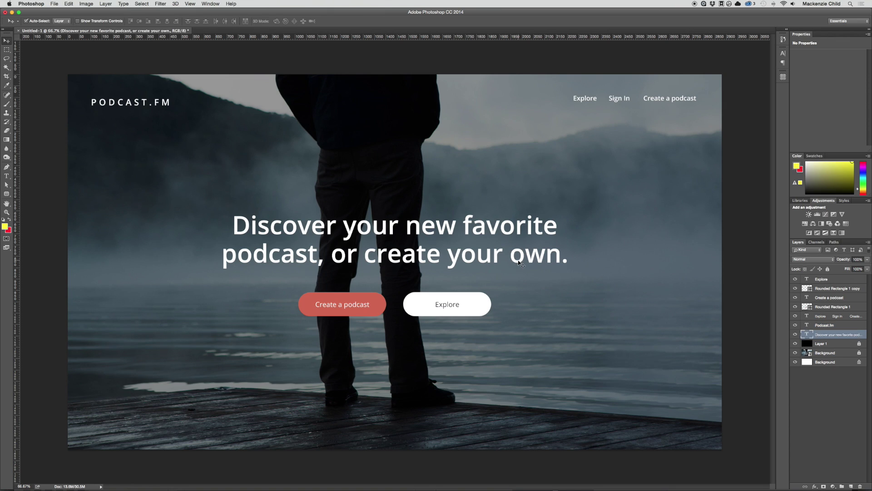
double_click(491, 260)
key(super+a)
click(122, 21)
click(123, 28)
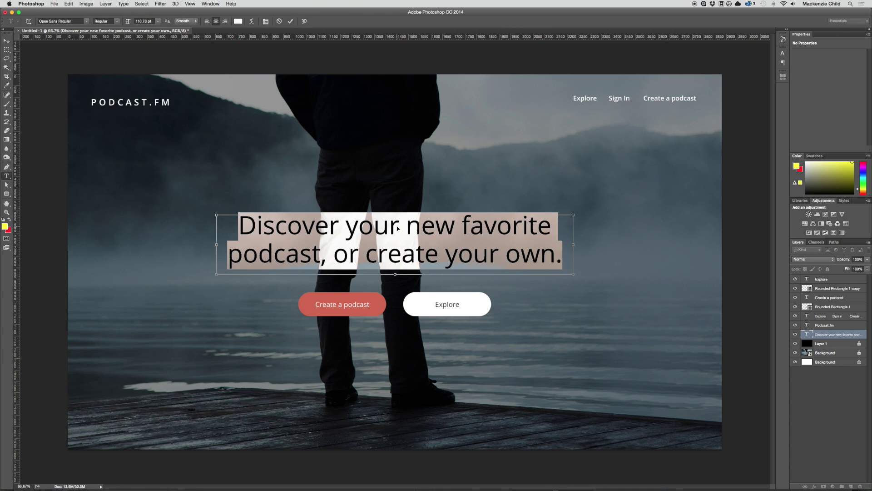
key(super+h)
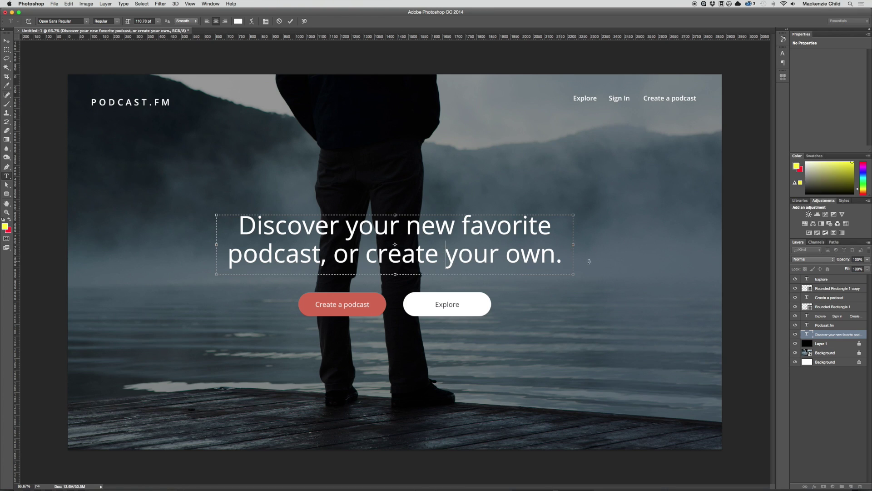
key(super+Return)
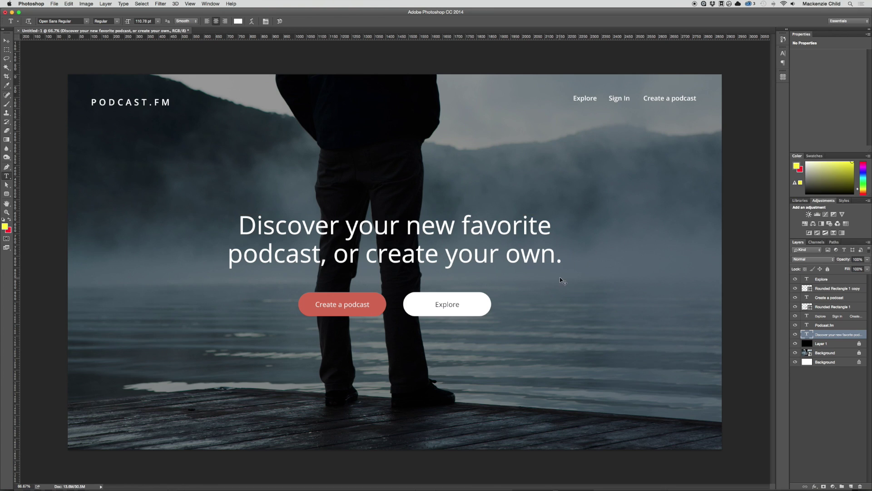
Step: Enlarge the headline to about 104% and raise its leading to 145.71 pt
key(super+t)
drag(575, 275, 581, 280)
key(Return)
double_click(807, 334)
click(783, 53)
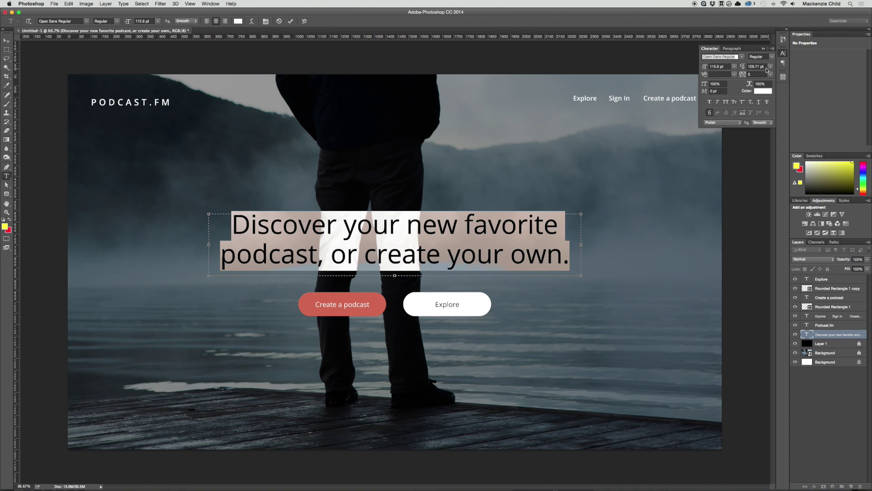
drag(744, 67, 754, 67)
key(super+Return)
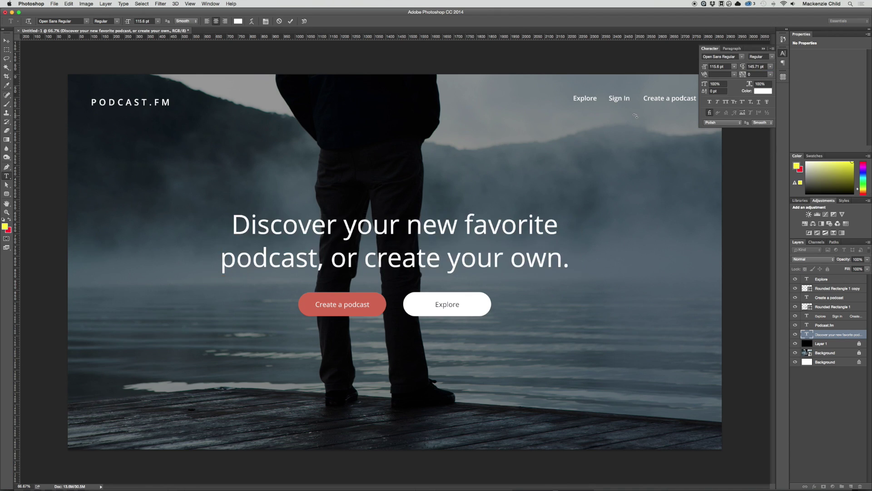
Step: Move the headline up slightly and both buttons up about 20 px
key(v)
drag(339, 264, 340, 259)
drag(457, 338, 328, 287)
drag(337, 312, 337, 303)
click(408, 315)
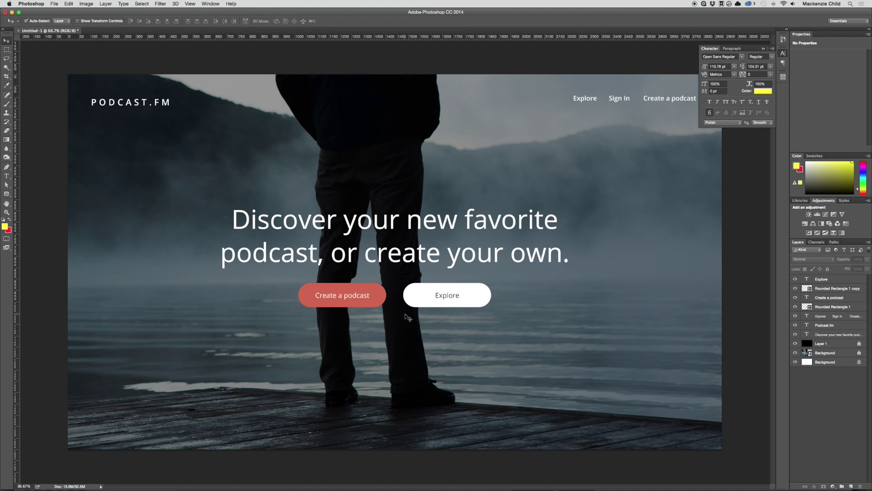
Step: Move the Explore button right, then shift both buttons left to centre them under the headline
drag(438, 296, 466, 302)
shift+click(355, 297)
key(ctrl+t)
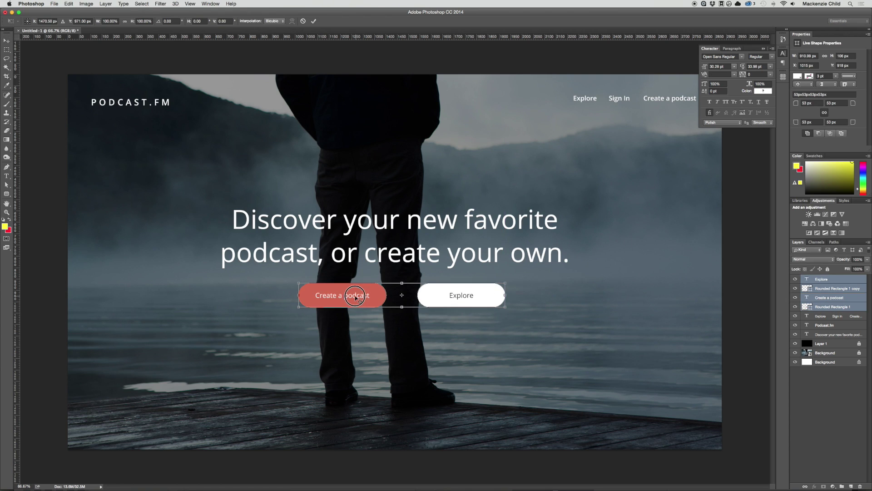
drag(355, 297, 352, 296)
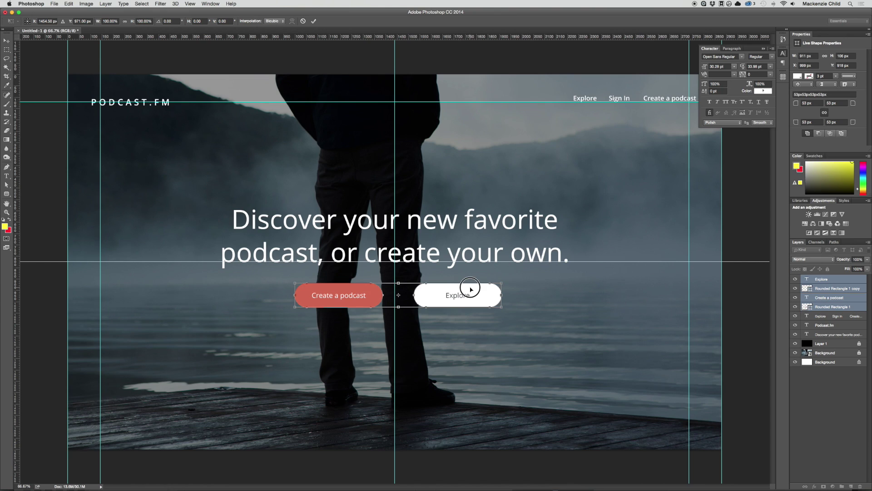
key(shift+Left)
key(Return)
Step: Zoom out, hide the guides, and select the Rounded Rectangle 1 copy layer
key(super+minus)
key(super+semicolon)
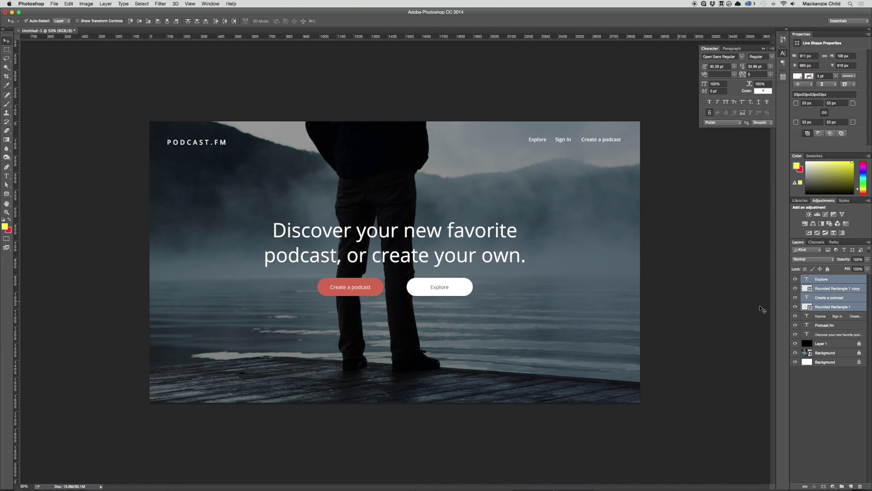
click(836, 289)
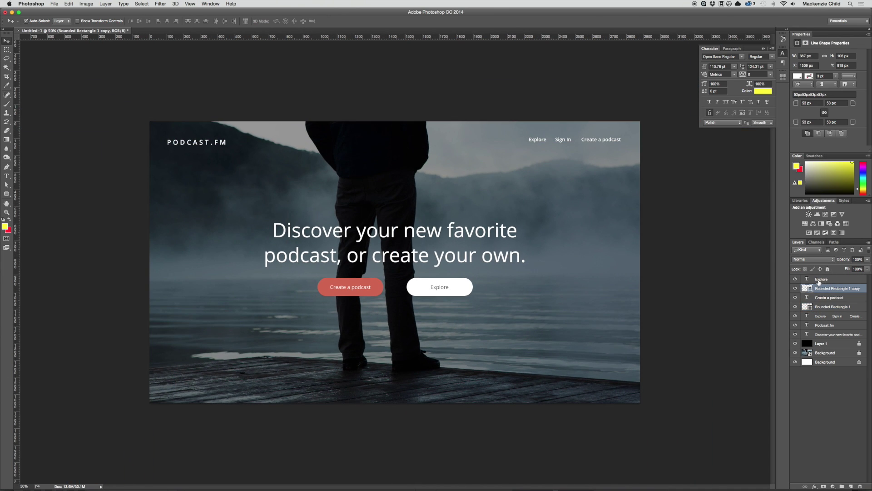
Step: Rename the button shape layers to 'Button Right' and 'Button Left'
click(795, 289)
click(795, 289)
click(796, 289)
double_click(824, 289)
text(Button Right)
key(Return)
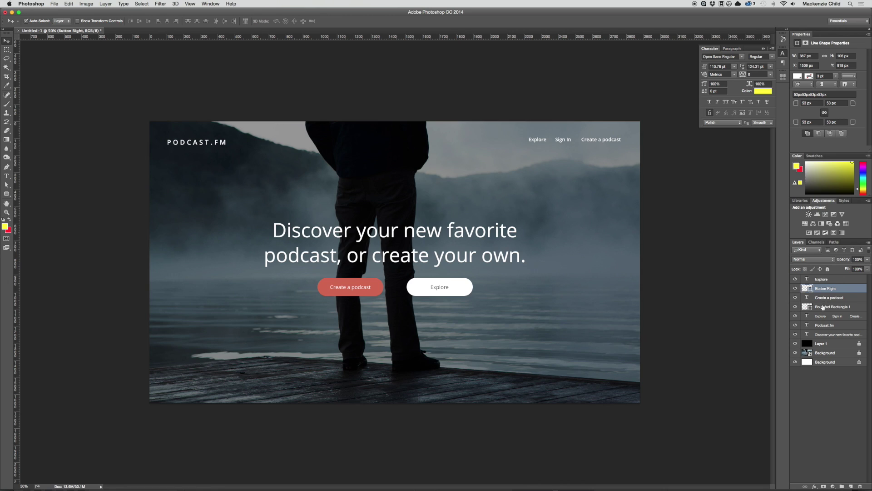
double_click(823, 308)
text(Button Left)
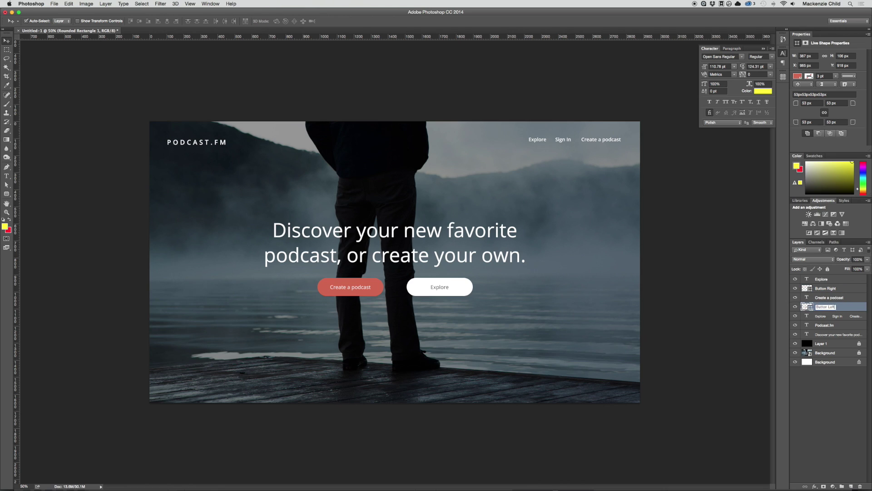
key(Return)
Step: Rename the text layers to 'Nav', 'Logo' and 'Title'
double_click(832, 316)
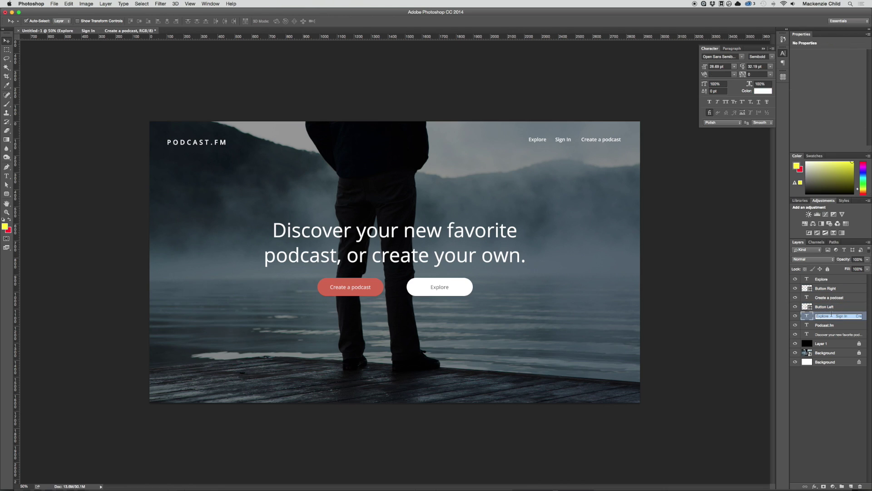
text(Nav)
key(Return)
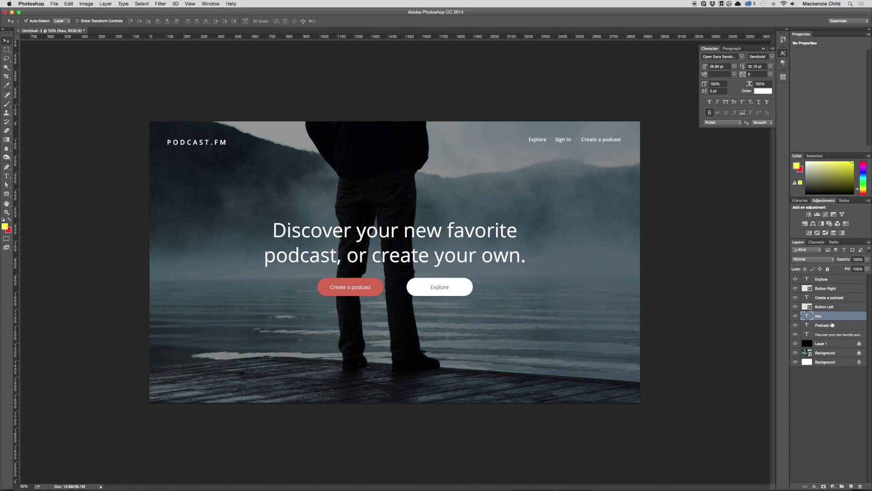
click(825, 326)
double_click(826, 325)
text(Lo)
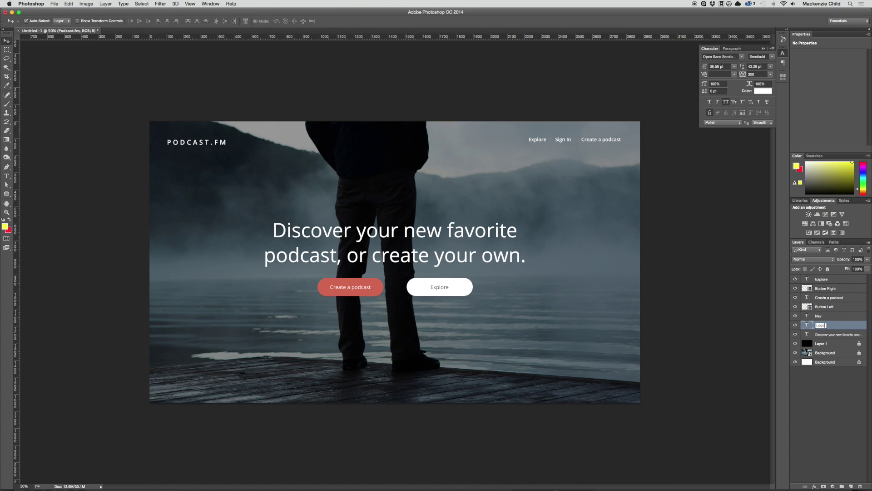
text(go)
key(Return)
double_click(826, 335)
key(BackSpace)
text(Title)
key(Return)
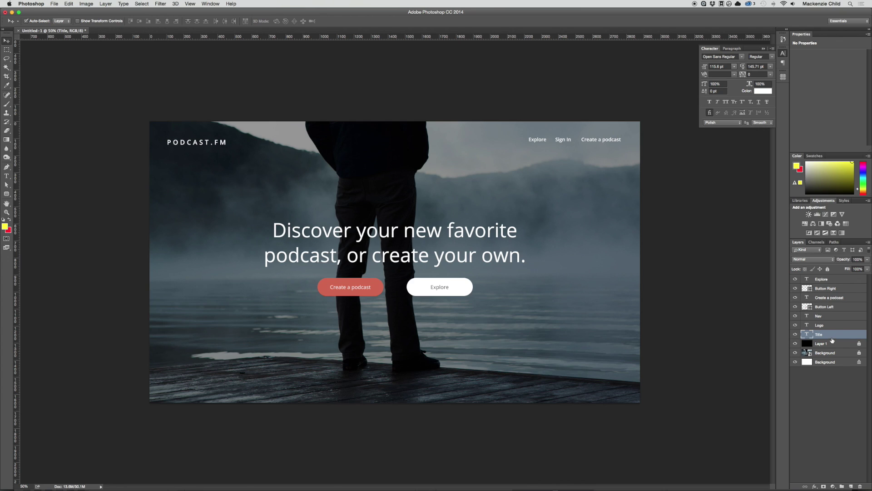
Step: Group the Title and button layers into a group named 'Call to Action'
click(842, 487)
mouse_move(828, 325)
mouse_down()
mouse_move(826, 345)
mouse_move(824, 333)
mouse_up()
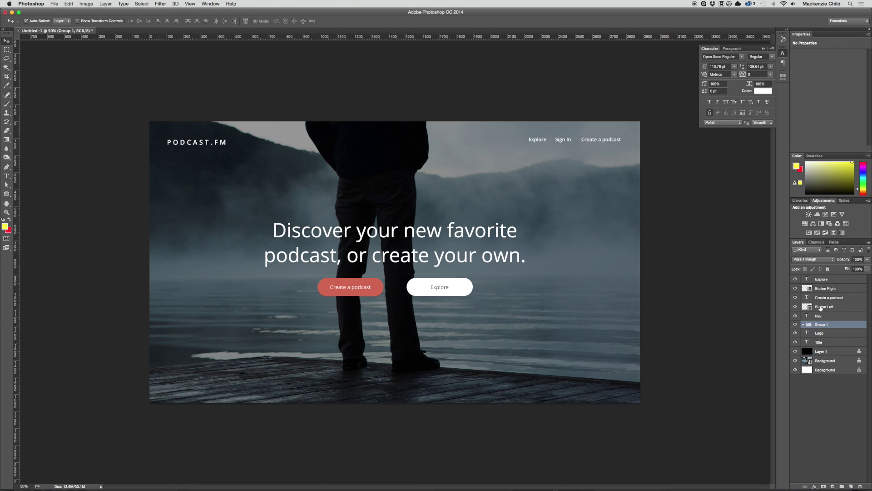
click(821, 306)
shift+click(820, 279)
super+click(820, 342)
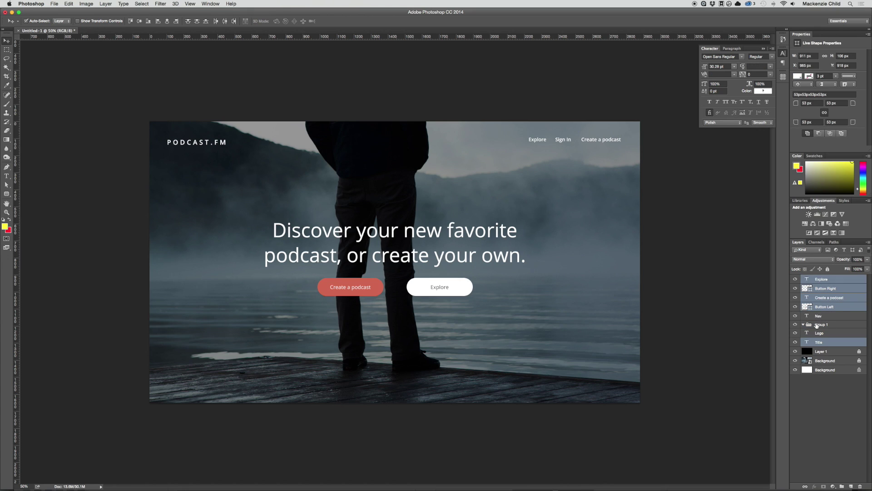
drag(821, 344, 826, 326)
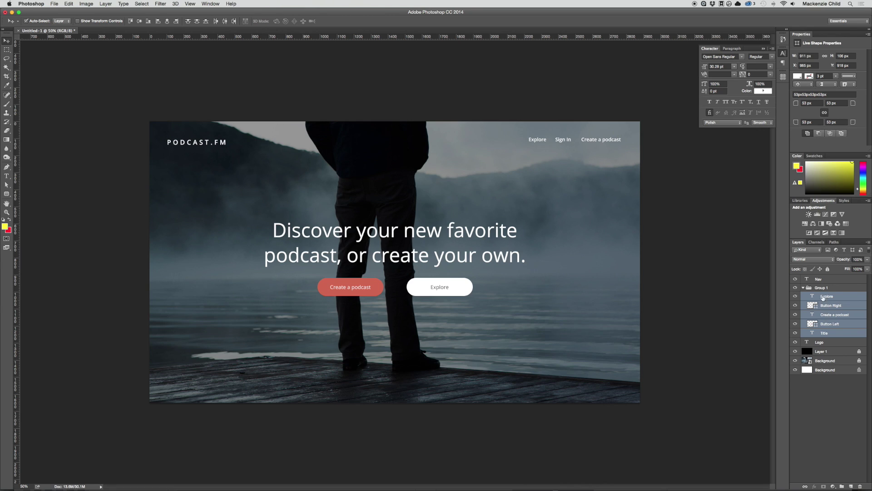
click(819, 288)
double_click(821, 288)
text(Call to Action)
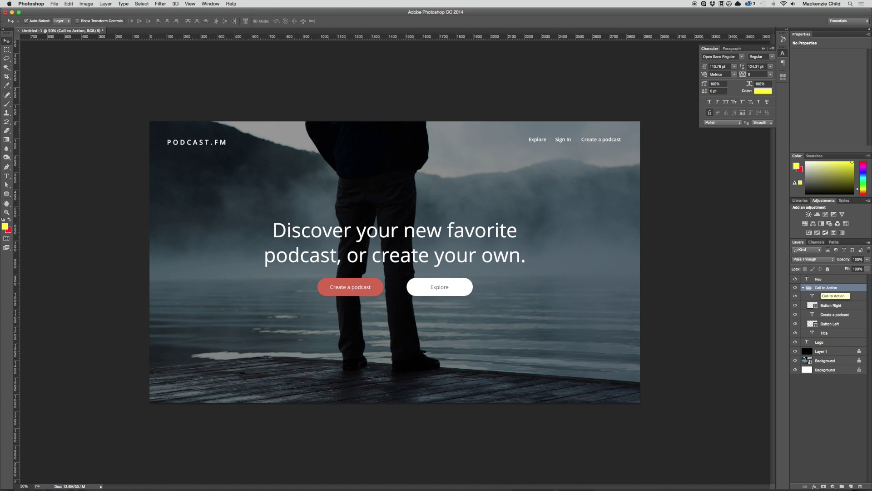
Step: Create a 'Header' group holding Nav and Logo, then collapse both groups
click(842, 486)
double_click(820, 288)
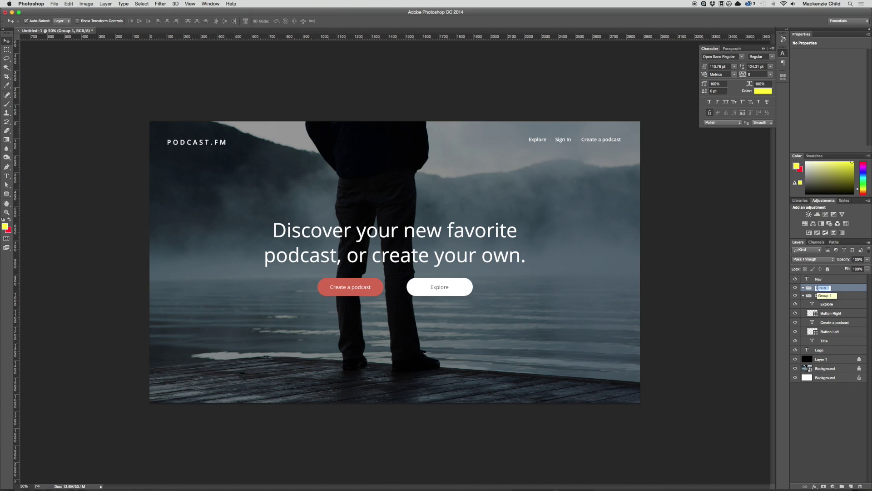
text(Header)
key(Return)
drag(819, 279, 824, 287)
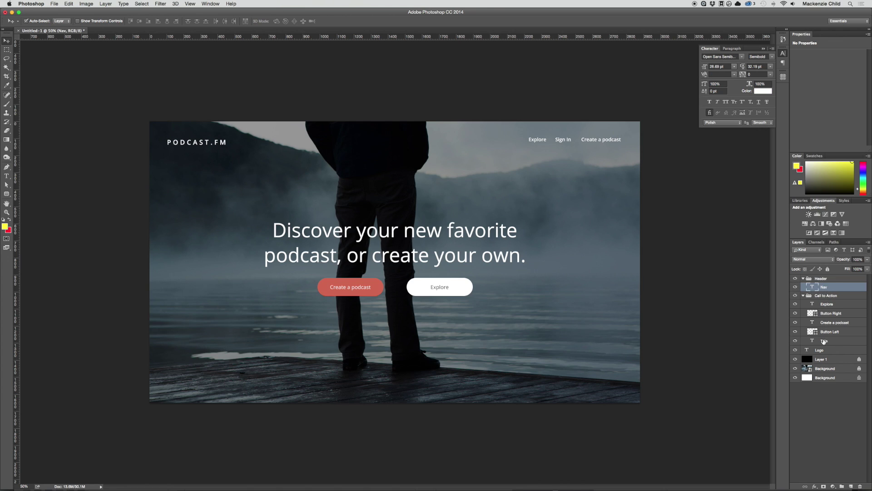
drag(820, 350, 816, 288)
click(803, 305)
click(803, 278)
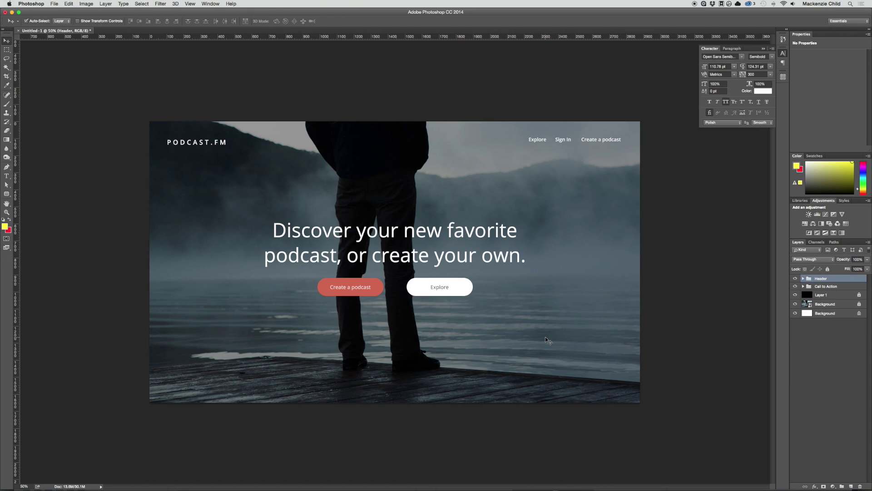
Step: Try copying the Create a podcast label and red button lower down, then undo both
click(685, 303)
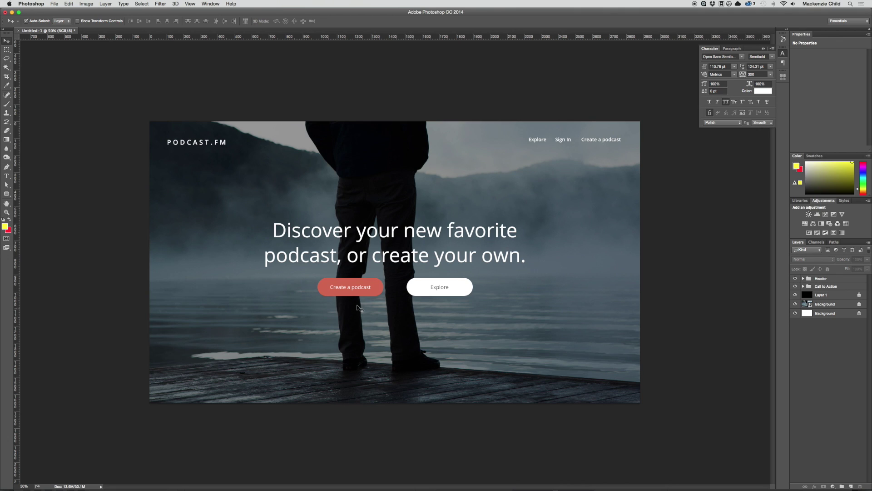
drag(357, 295, 357, 341)
key(super+z)
drag(373, 294, 375, 336)
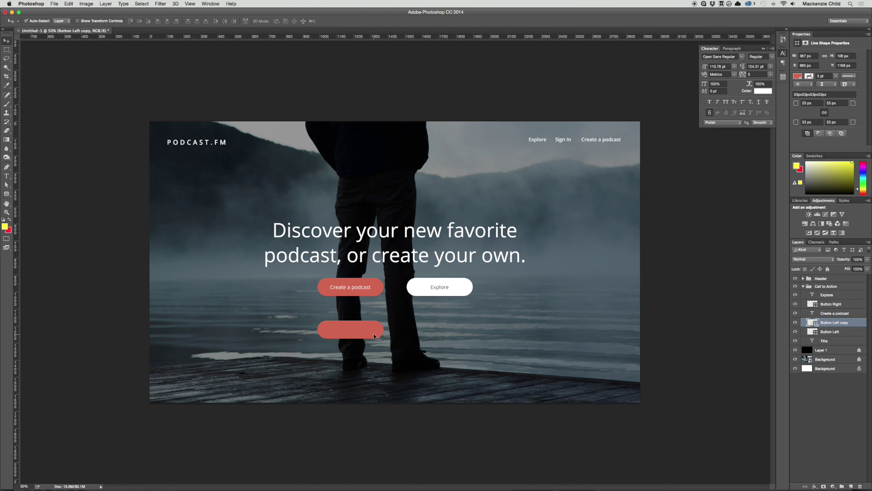
key(super+z)
Step: Create a new 2880 × 1650 px, 72 ppi document and drag the red button into it
key(super+n)
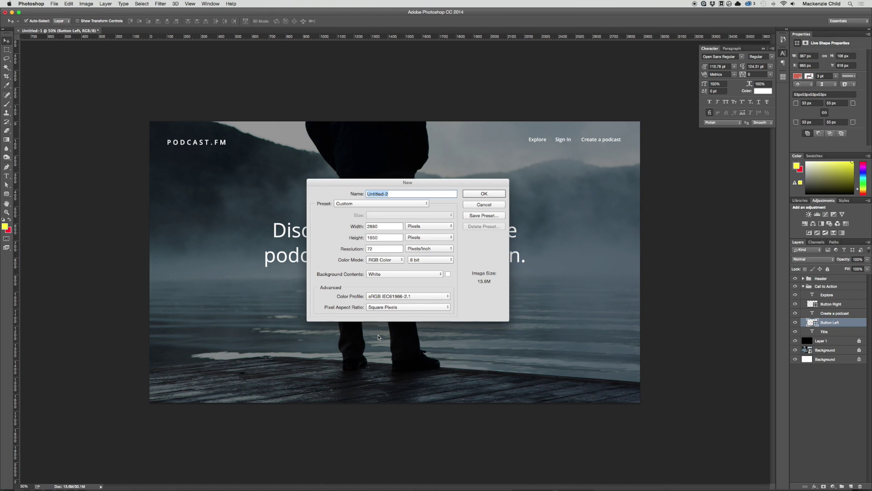
key(Return)
key(ctrl+Tab)
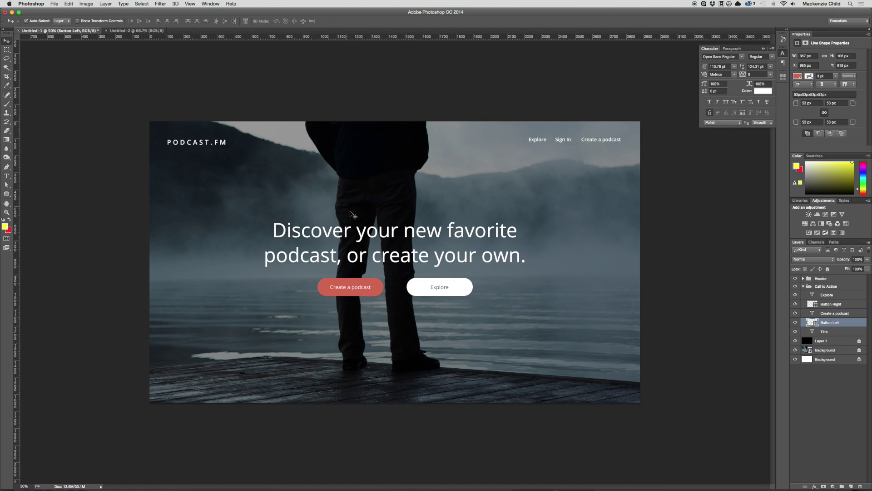
drag(372, 285, 444, 246)
Step: Stretch the red button into a rounded square, delete the leftover pill, and duplicate the square rightward
click(248, 252)
key(super+t)
drag(243, 237, 243, 207)
key(Return)
click(432, 256)
key(Delete)
click(251, 247)
drag(250, 247, 427, 248)
Step: Sample the Explore button's dark colour from the podcast mockup
click(59, 30)
key(super+shift+c)
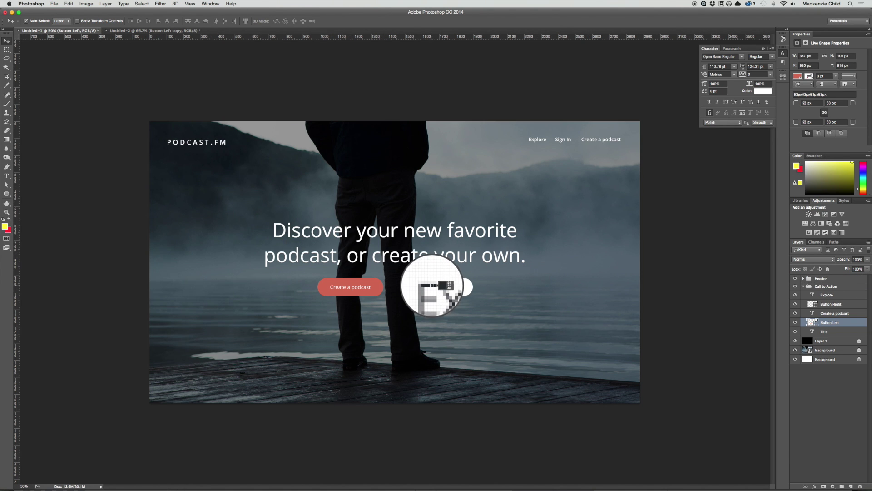
click(433, 286)
click(153, 30)
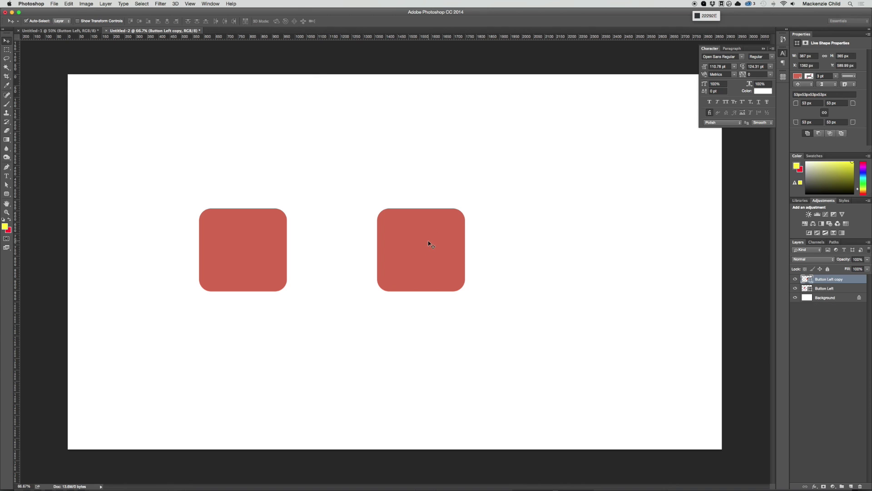
Step: Fill the right square with dark 22292E and arrange the squares into two rows
double_click(807, 278)
key(super+v)
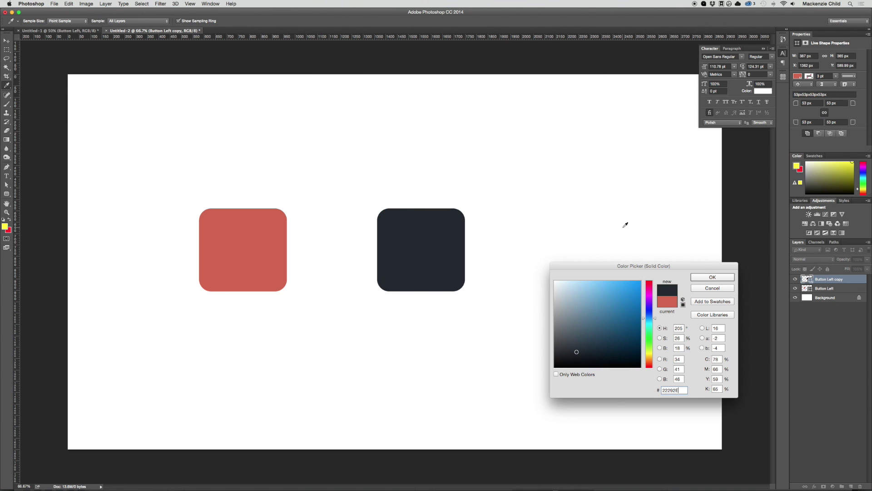
key(Return)
drag(300, 261, 316, 321)
shift+click(244, 250)
click(493, 336)
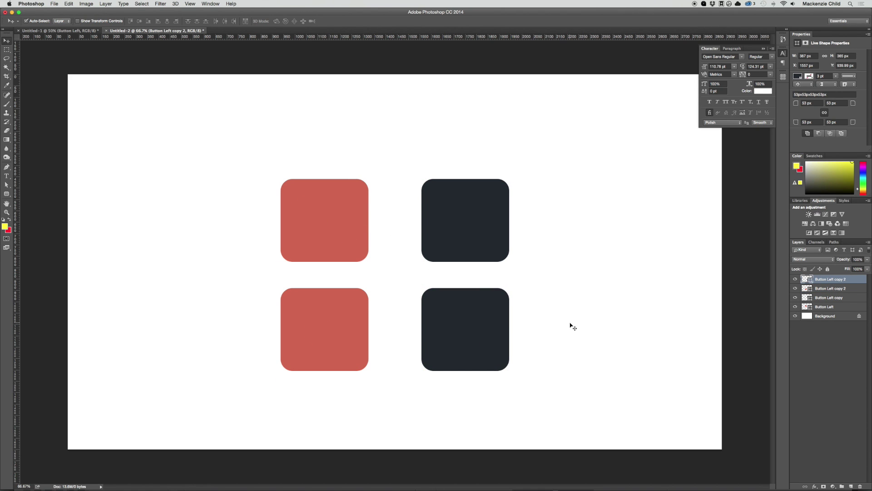
Step: Change the lower-right square's fill to slate grey 5d6971
double_click(806, 281)
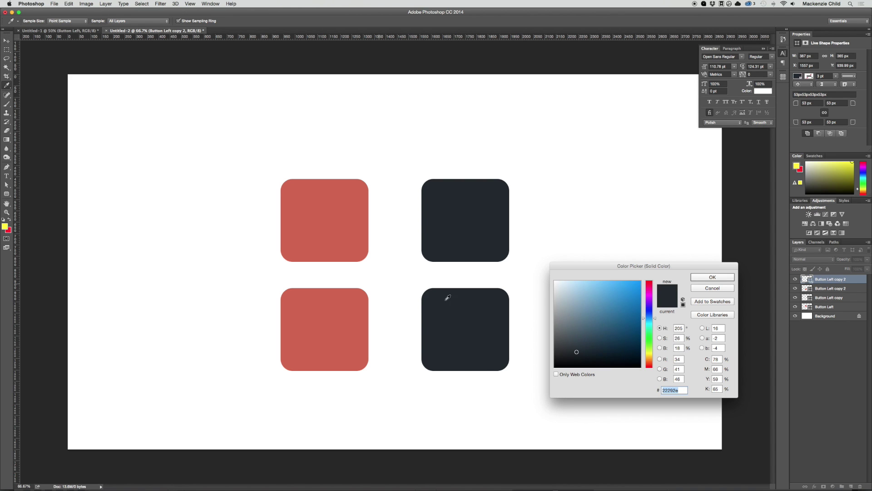
drag(576, 347, 573, 333)
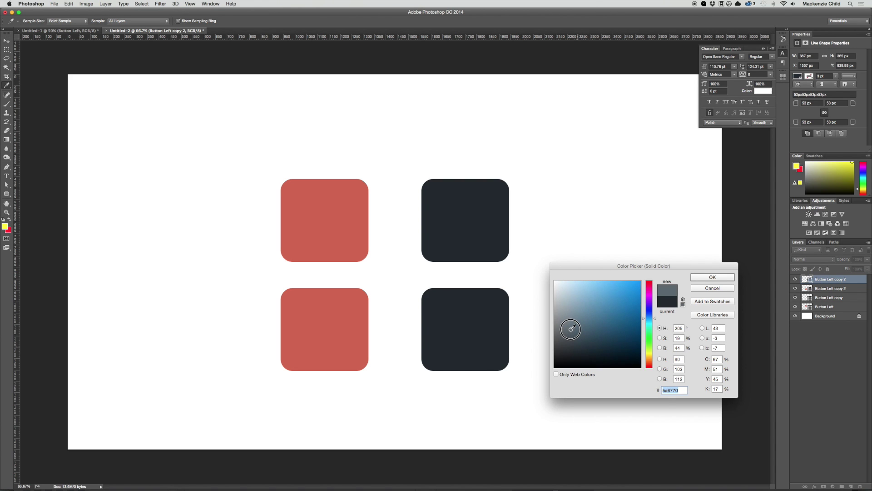
click(569, 329)
key(Return)
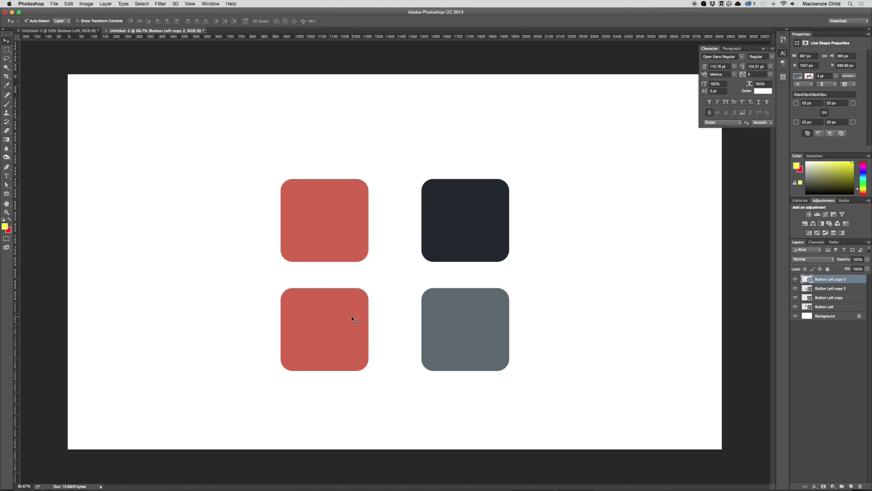
Step: Change the lower-left square's fill to darker red af513c
click(345, 317)
double_click(808, 288)
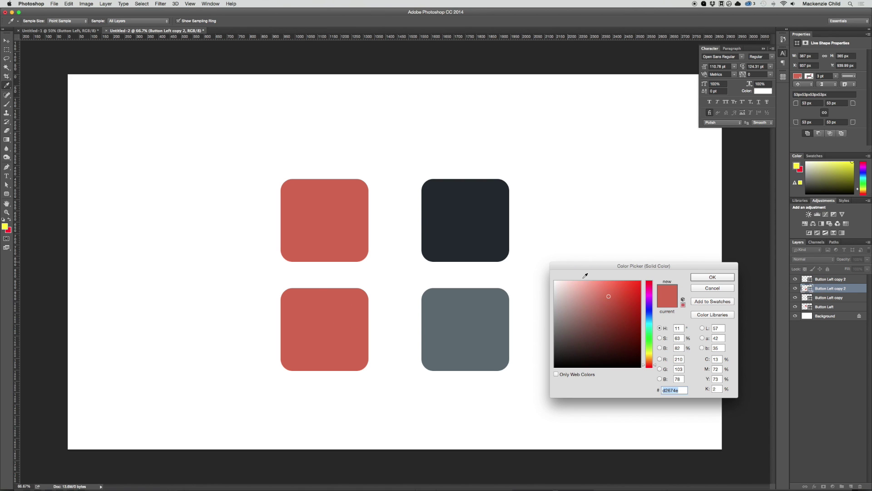
mouse_move(607, 300)
mouse_down()
mouse_move(621, 313)
mouse_move(615, 307)
mouse_move(580, 321)
mouse_move(306, 308)
mouse_up()
click(712, 276)
Step: Tighten the four squares into a 2×2 grid centred on the page
drag(568, 357, 428, 321)
click(579, 286)
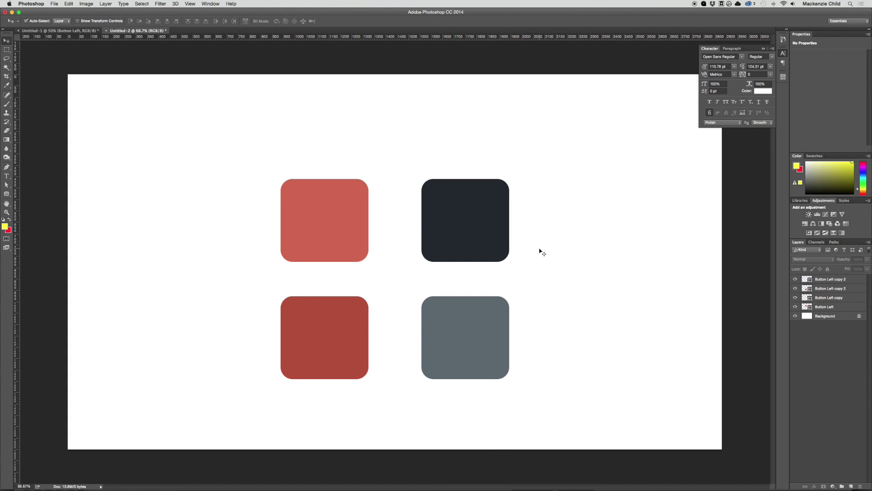
drag(591, 372, 418, 219)
click(553, 337)
drag(548, 352, 344, 217)
click(201, 78)
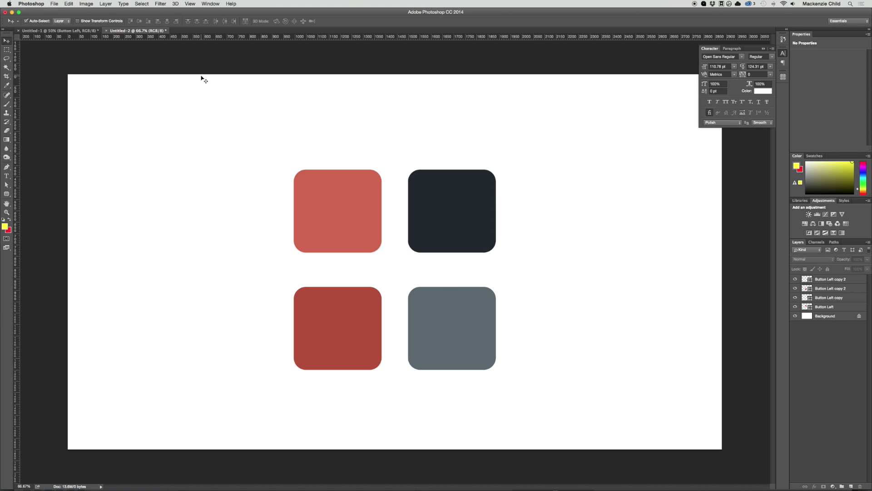